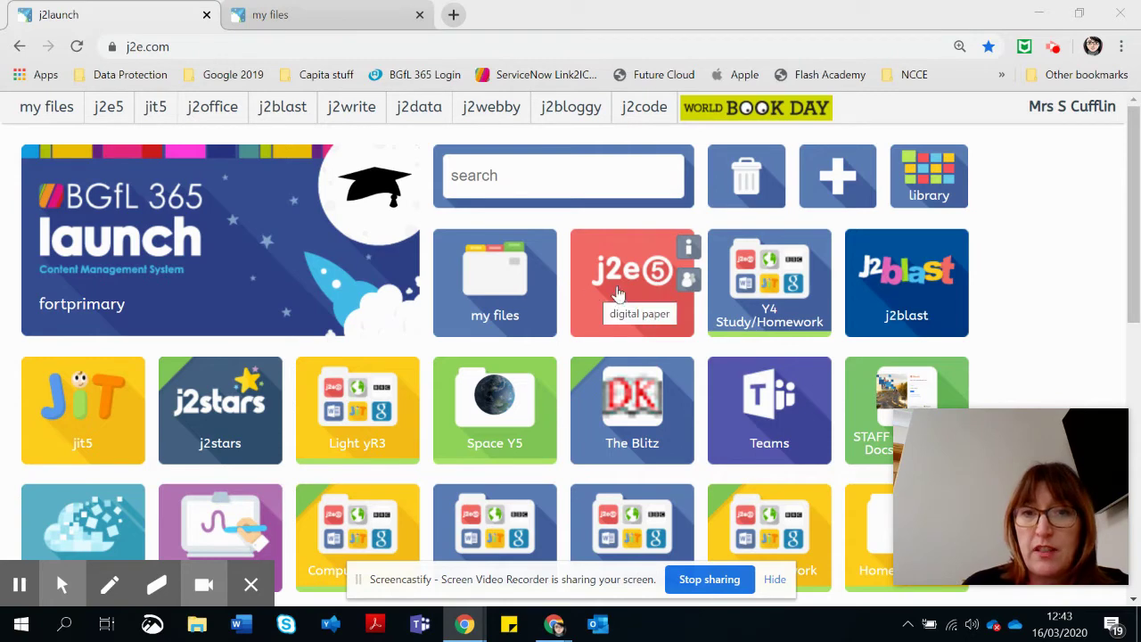
Open the Skeleton Home Learning Task from my files in edit mode and save it under its title.
{"action": "left_click", "coordinate": [496, 323]}
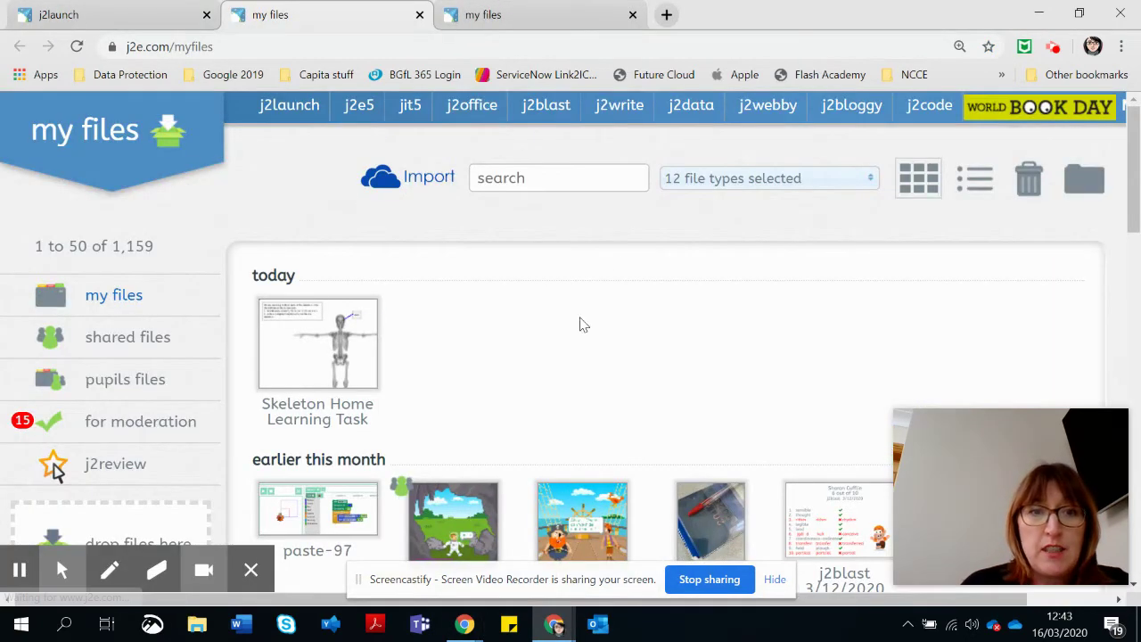
{"action": "left_click", "coordinate": [306, 366]}
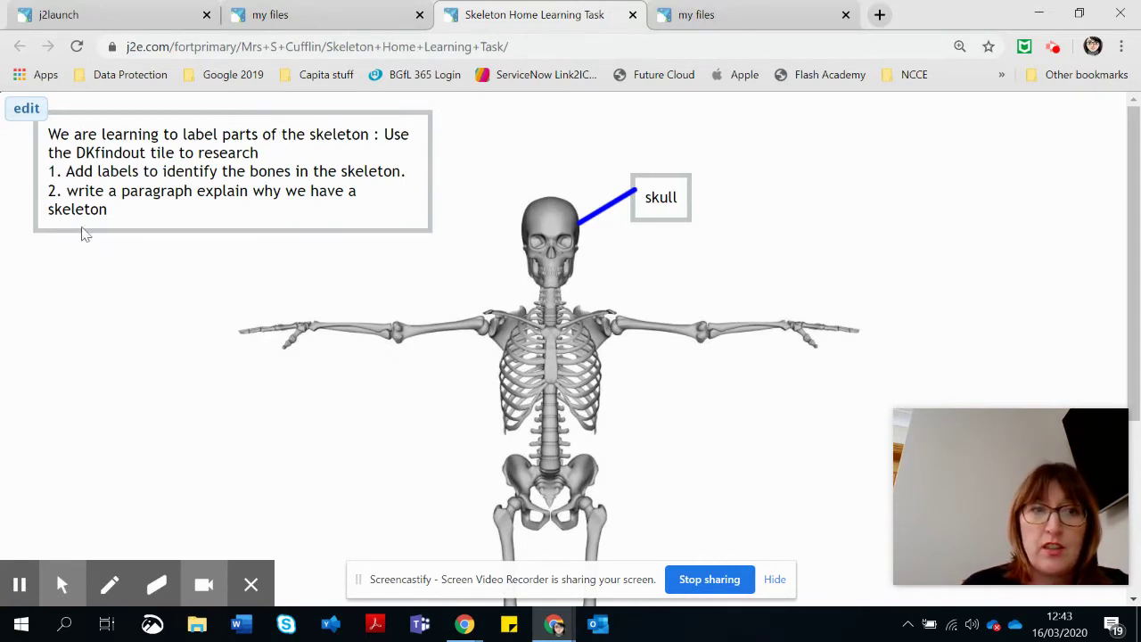
{"action": "left_click", "coordinate": [21, 113]}
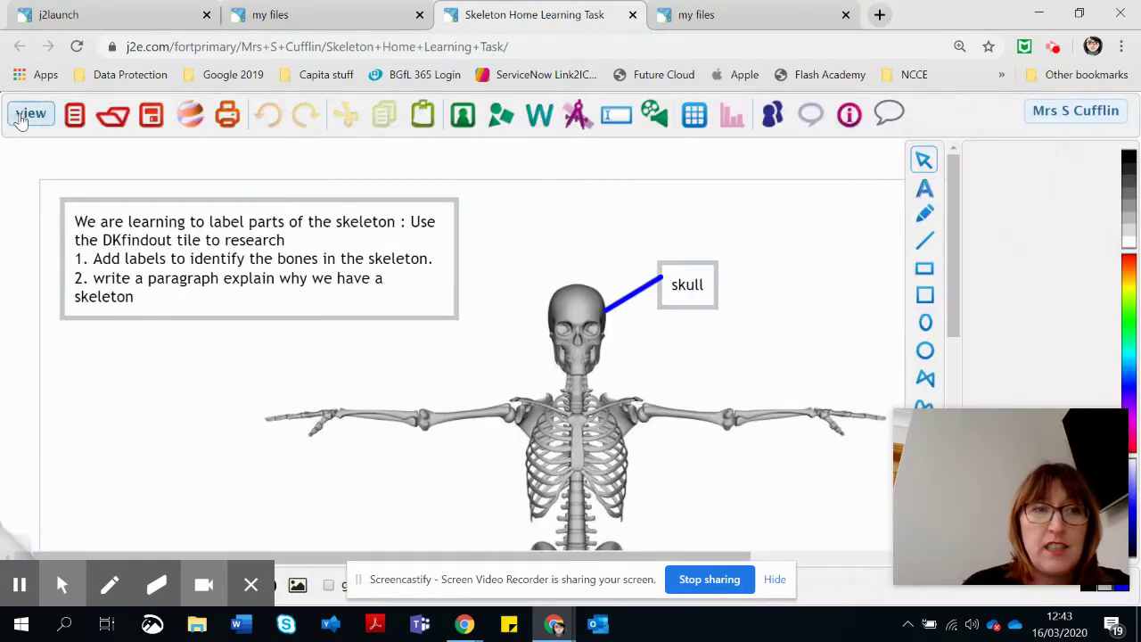
{"action": "left_click", "coordinate": [151, 117]}
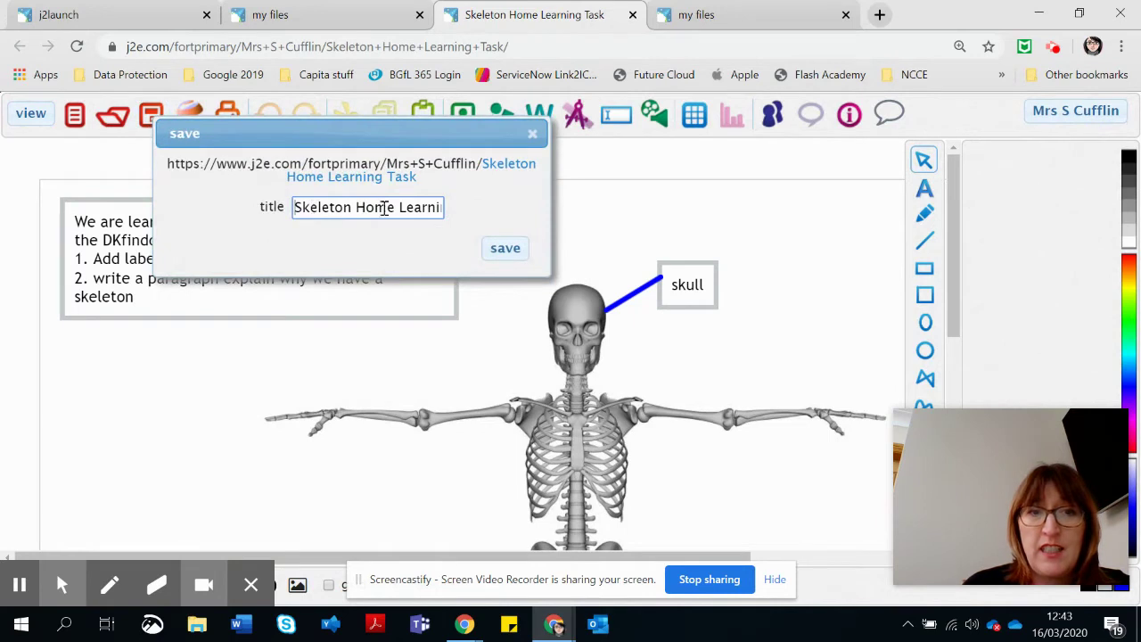
{"action": "left_click", "coordinate": [507, 250]}
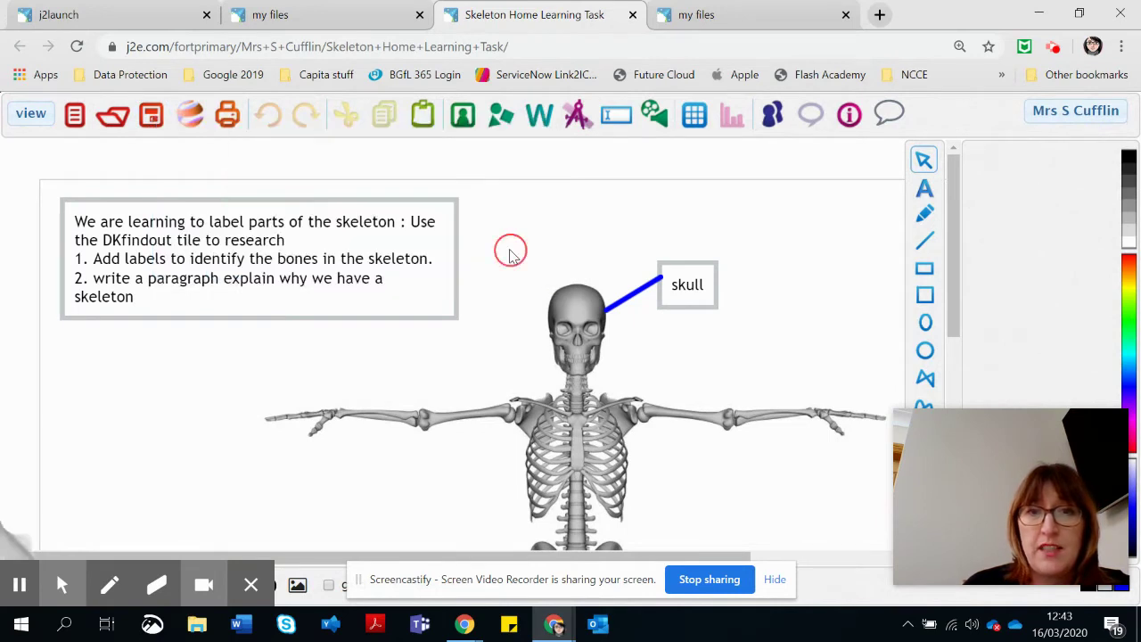
{"action": "left_click", "coordinate": [772, 118]}
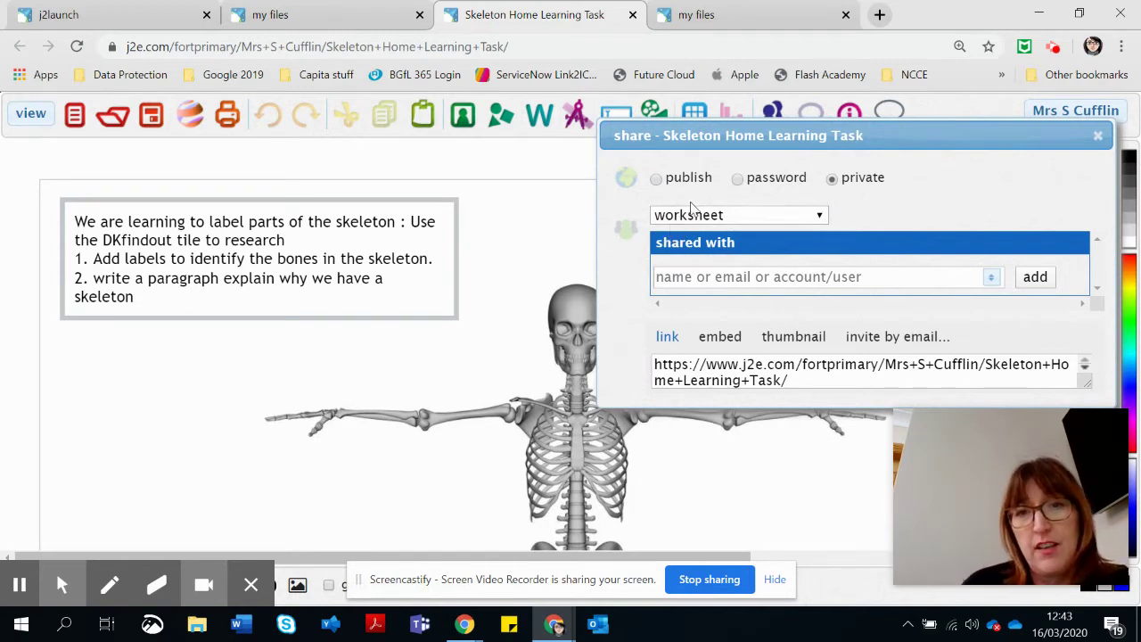
Share the Skeleton Home Learning Task with class 4AJ and close the share dialog.
{"action": "left_click", "coordinate": [992, 281]}
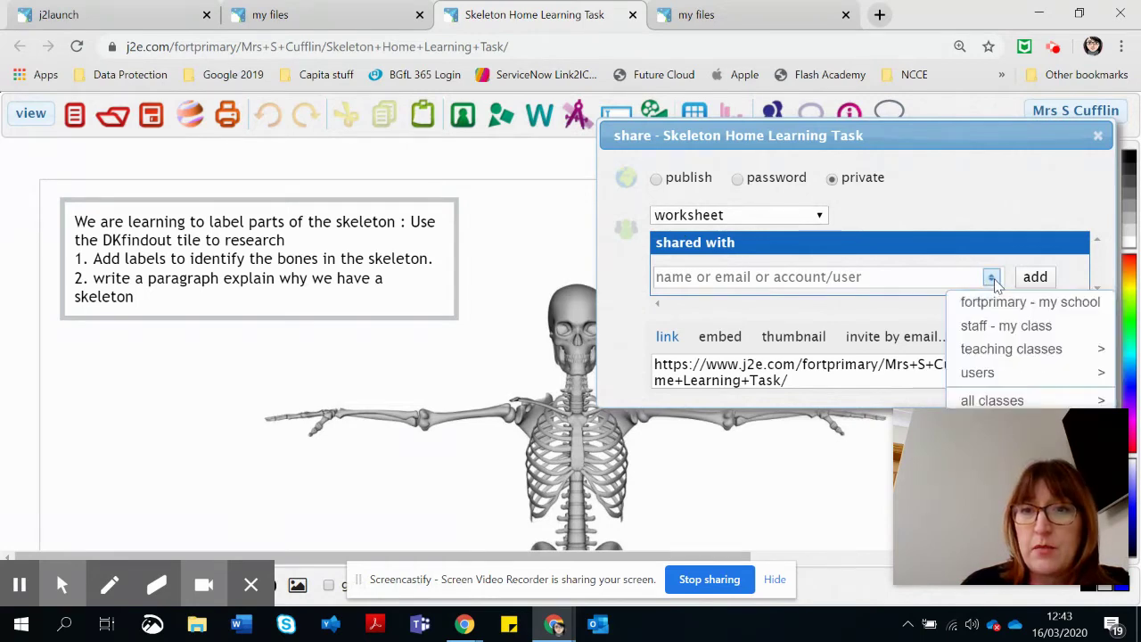
{"action": "mouse_move", "coordinate": [980, 399]}
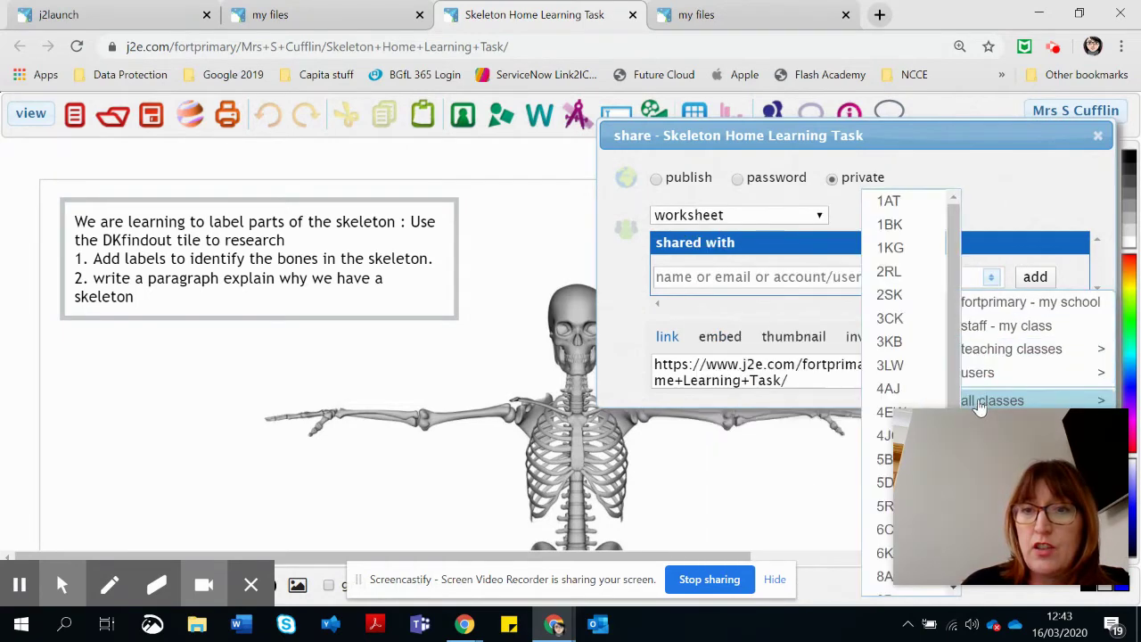
{"action": "left_click", "coordinate": [883, 393]}
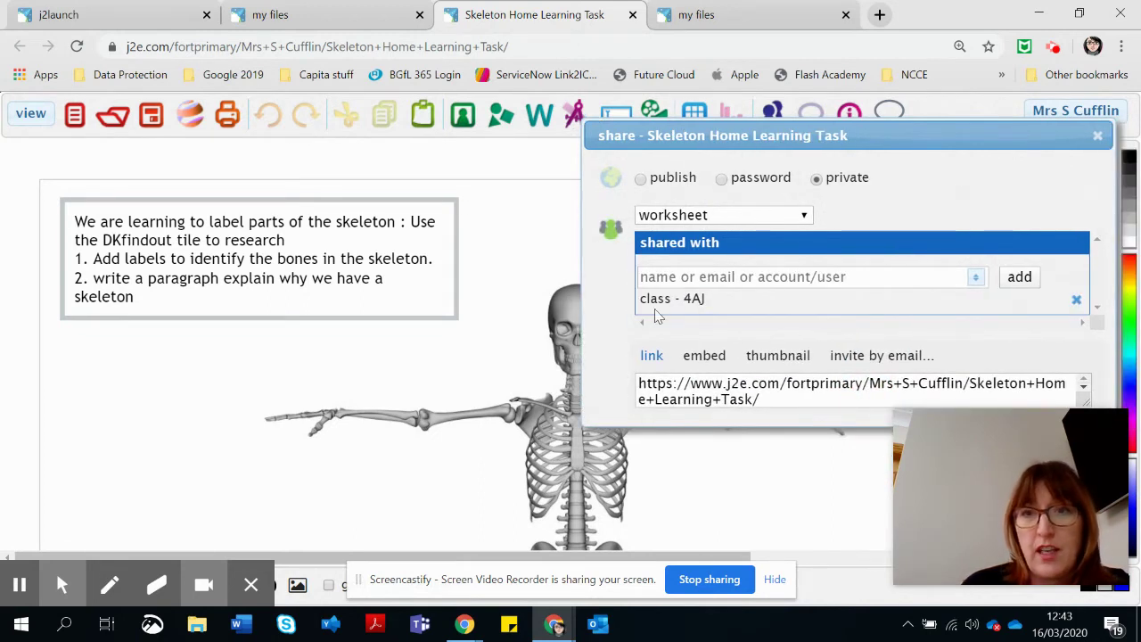
{"action": "left_click_drag", "start_coordinate": [954, 131], "coordinate": [758, 107]}
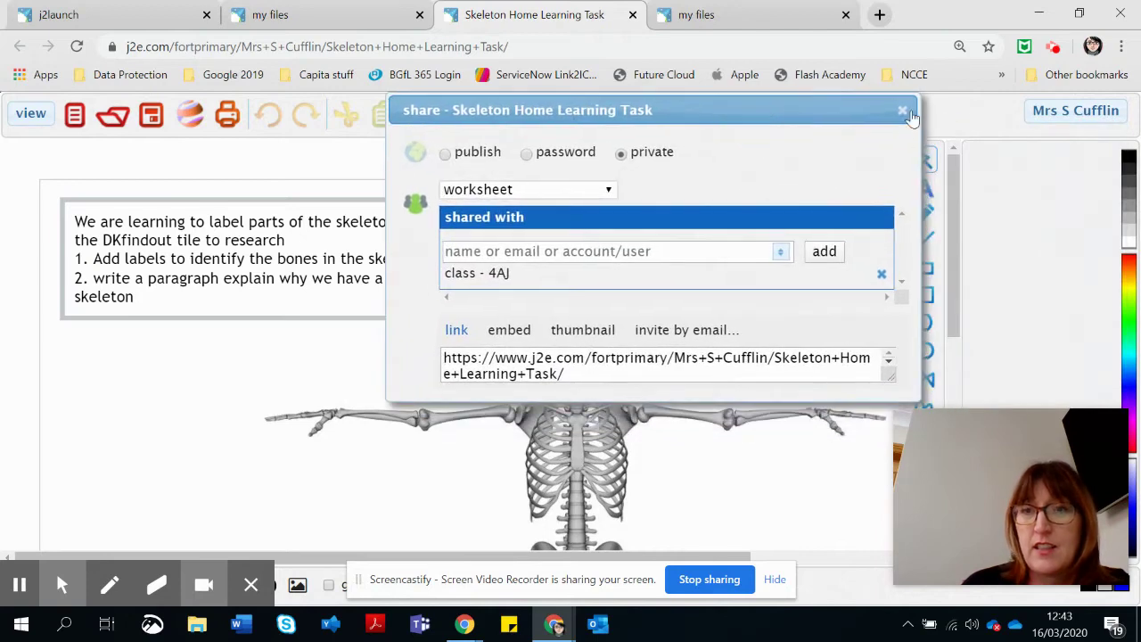
{"action": "left_click", "coordinate": [903, 112]}
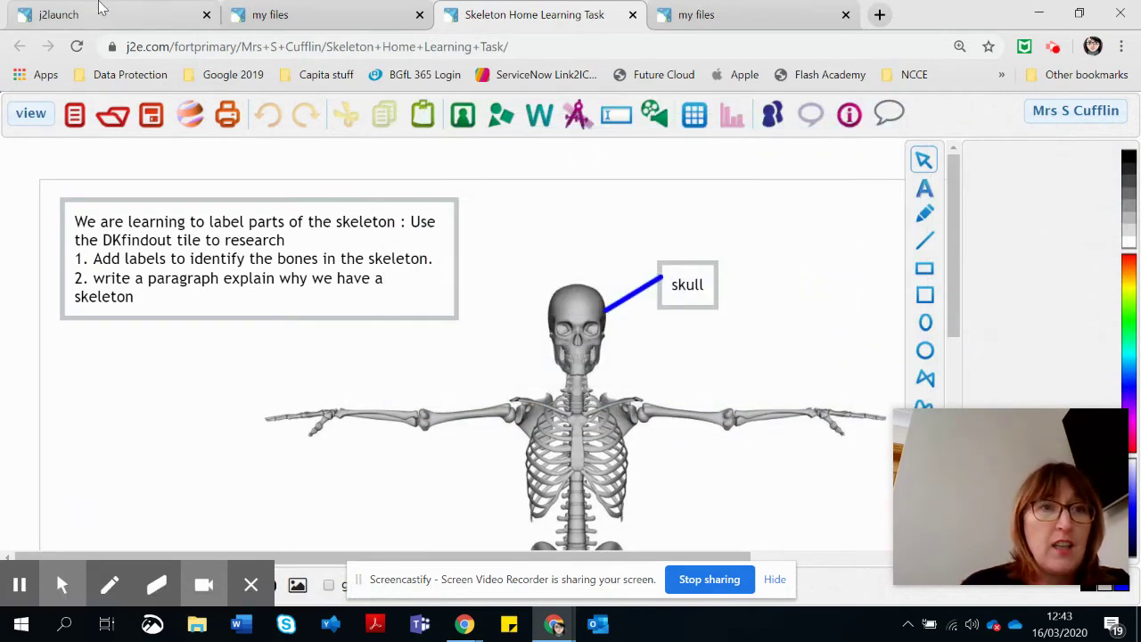
Leave the worksheet and return to the j2launch page from the my files tab.
{"action": "left_click", "coordinate": [310, 15]}
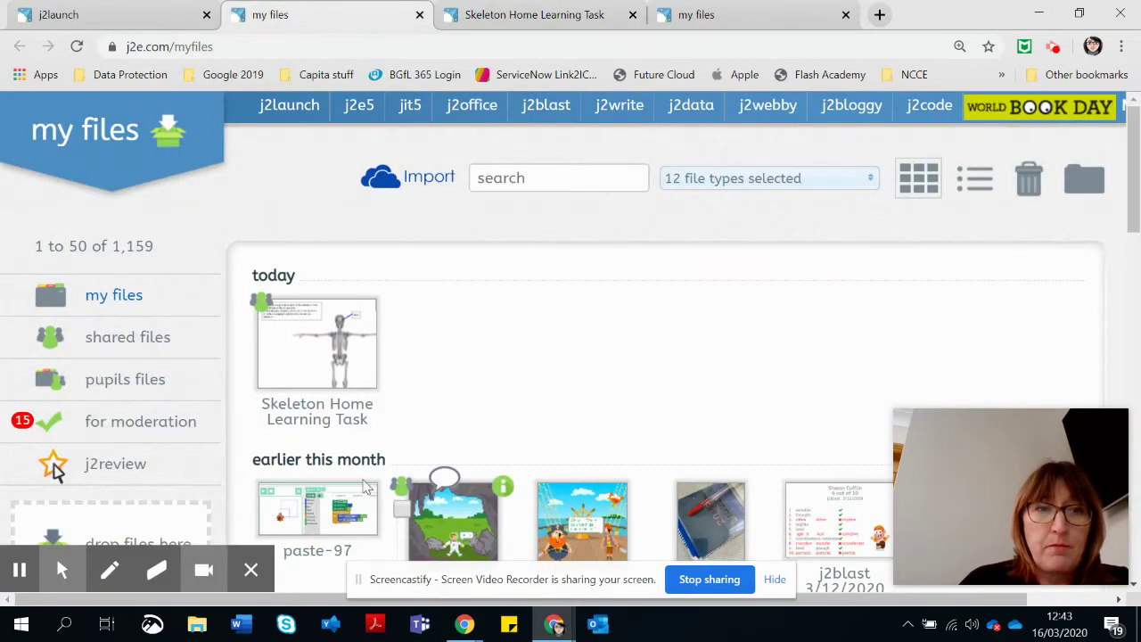
{"action": "left_click", "coordinate": [20, 569]}
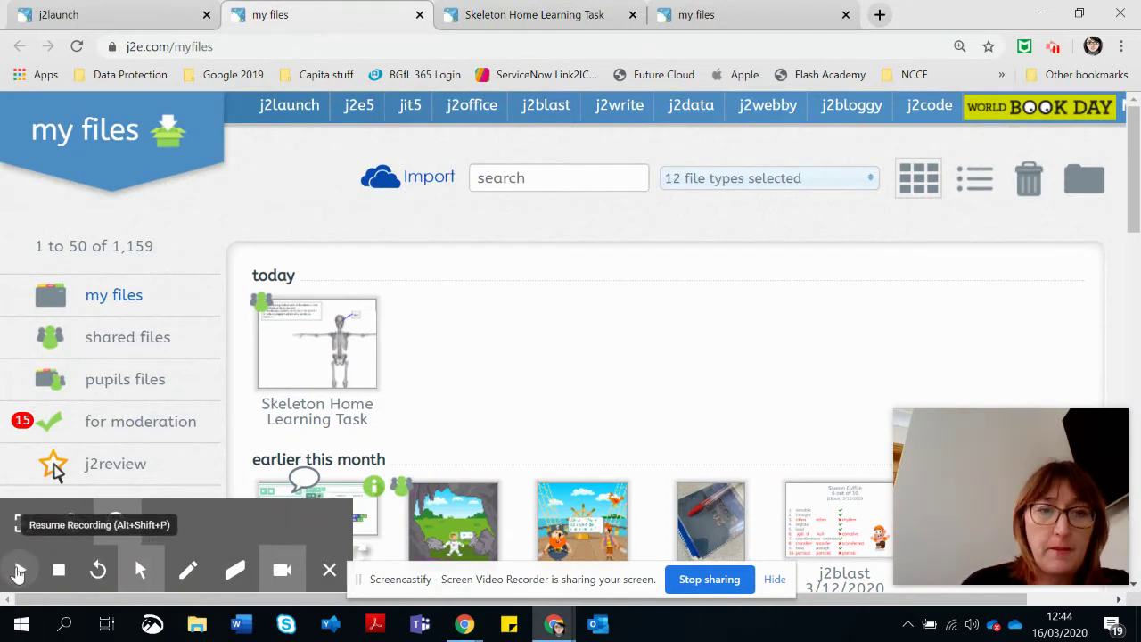
{"action": "left_click", "coordinate": [20, 569]}
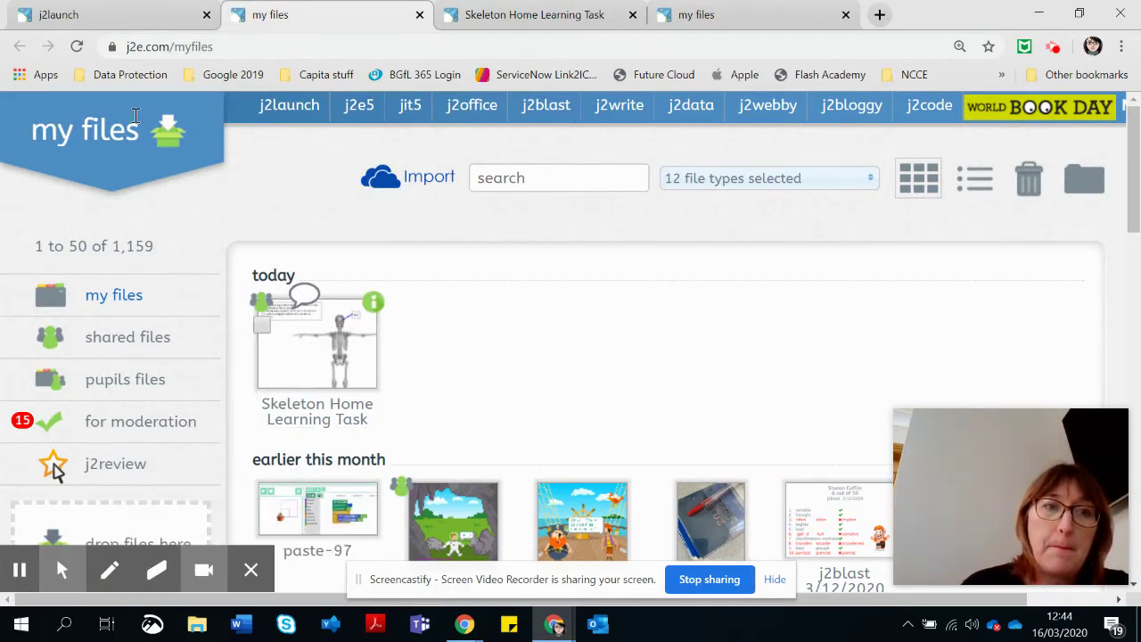
{"action": "left_click", "coordinate": [287, 107]}
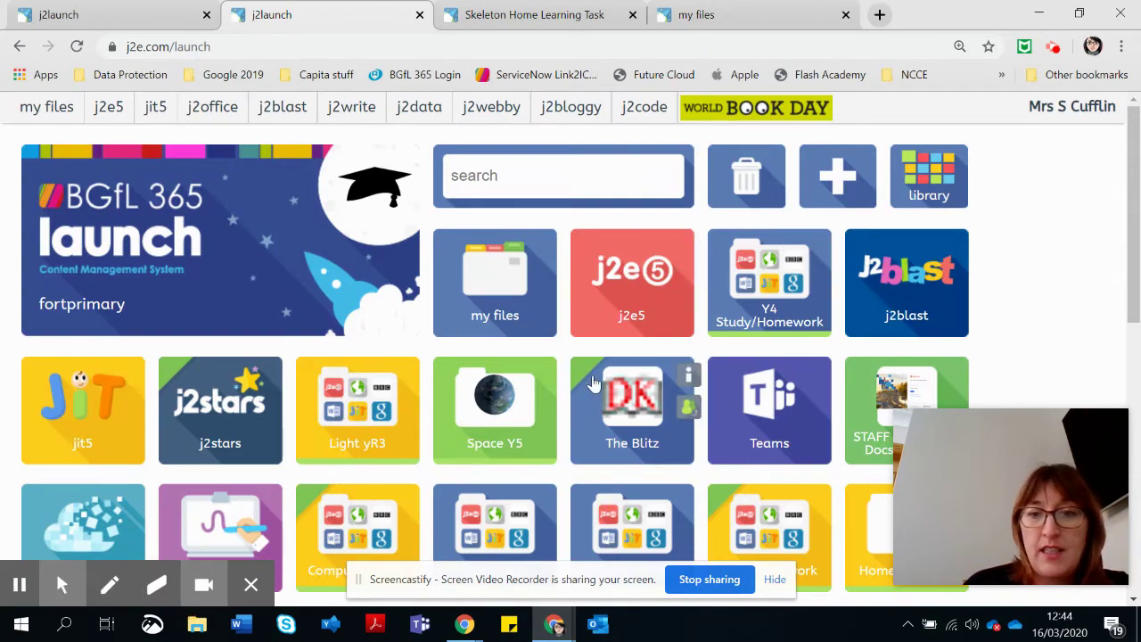
Scroll the launch page down to the shared files tile and open the shared files area.
{"action": "scroll", "coordinate": [588, 384], "scroll_direction": "down", "scroll_amount": 2}
{"action": "scroll", "coordinate": [589, 383], "scroll_direction": "down", "scroll_amount": 2}
{"action": "scroll", "coordinate": [402, 338], "scroll_direction": "down", "scroll_amount": 2}
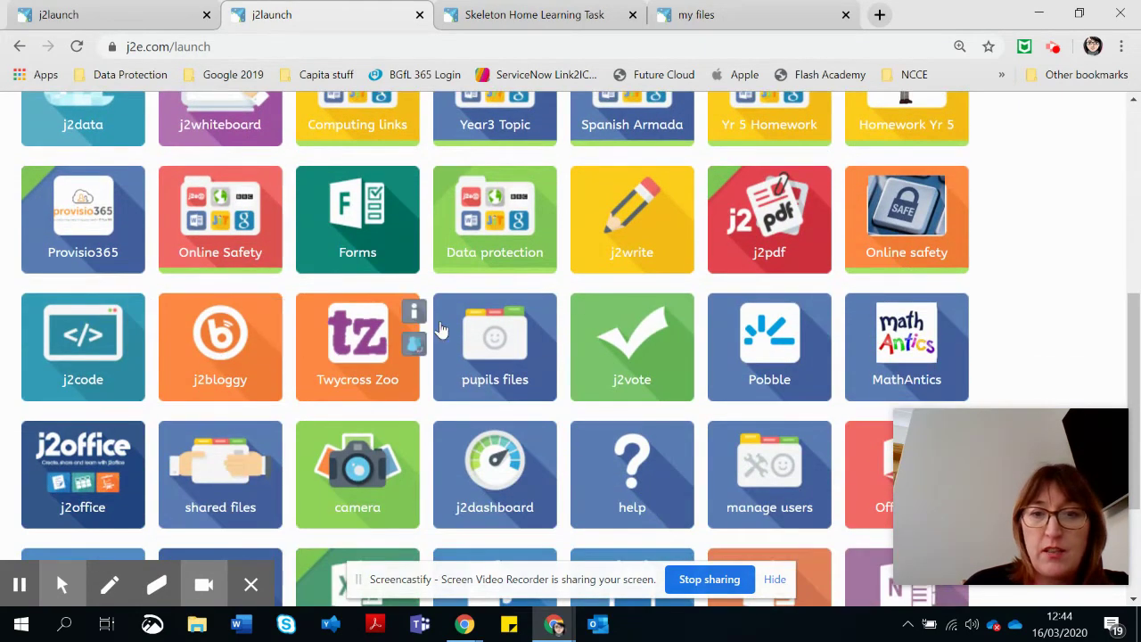
{"action": "scroll", "coordinate": [410, 267], "scroll_direction": "down", "scroll_amount": 2}
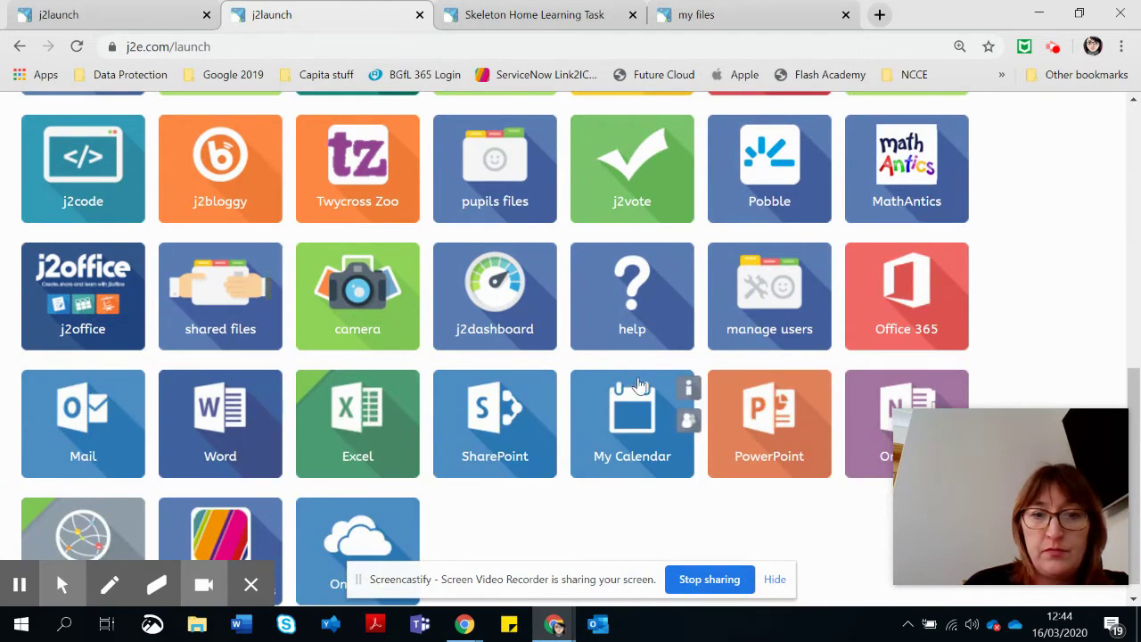
{"action": "scroll", "coordinate": [410, 411], "scroll_direction": "up", "scroll_amount": 2}
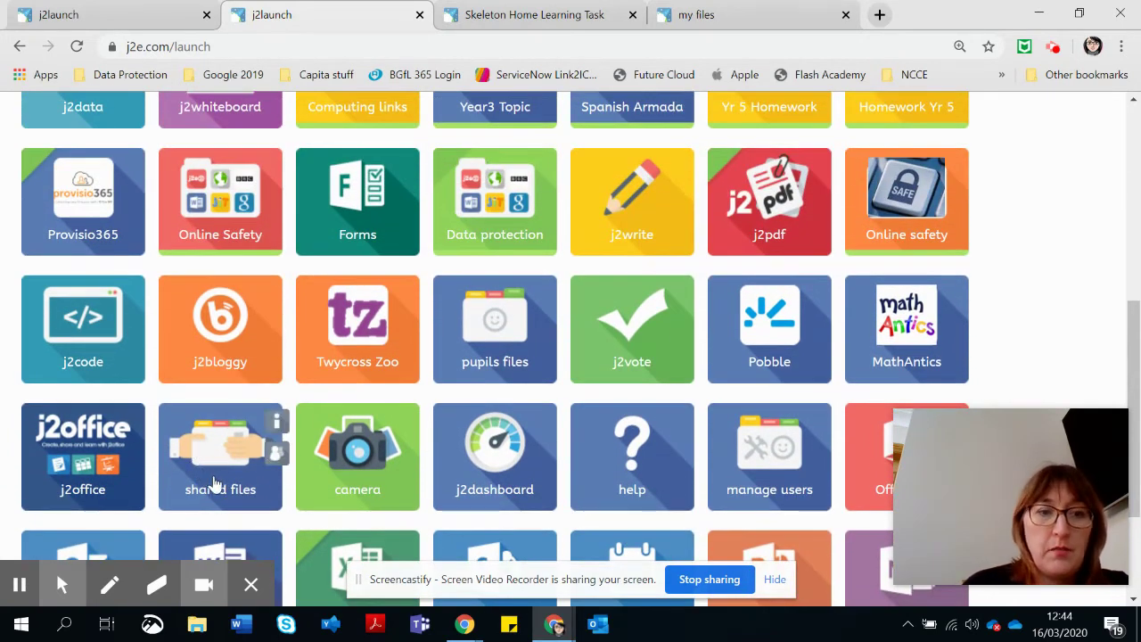
{"action": "left_click", "coordinate": [194, 430]}
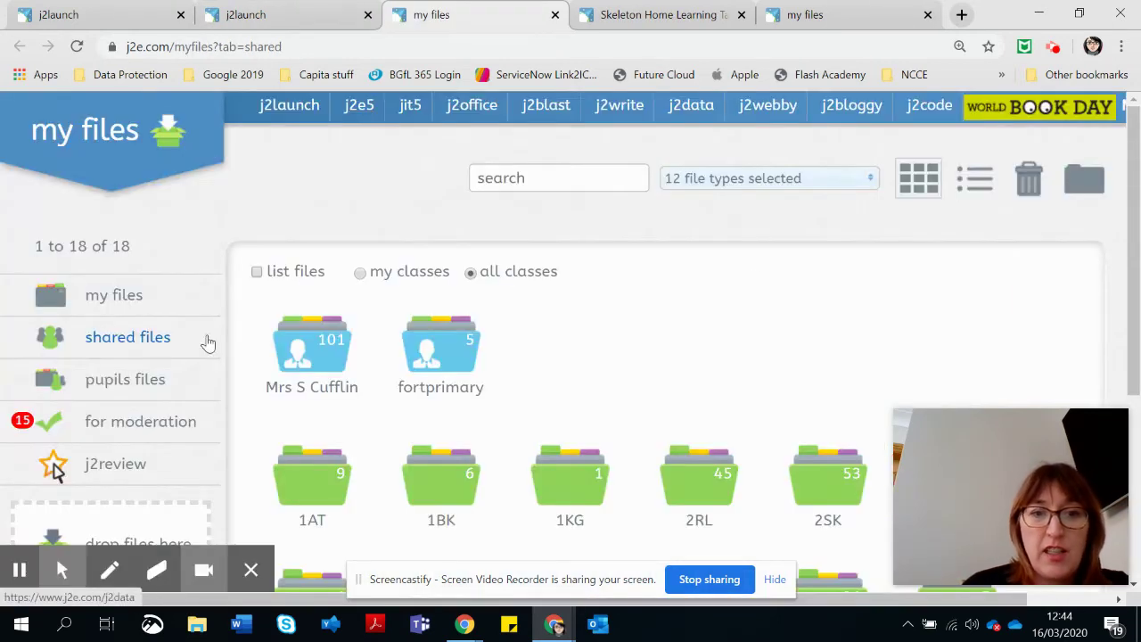
Open class 4AJ's shared folder and the Skeleton Home Learning Task inside it.
{"action": "scroll", "coordinate": [573, 352], "scroll_direction": "down", "scroll_amount": 1}
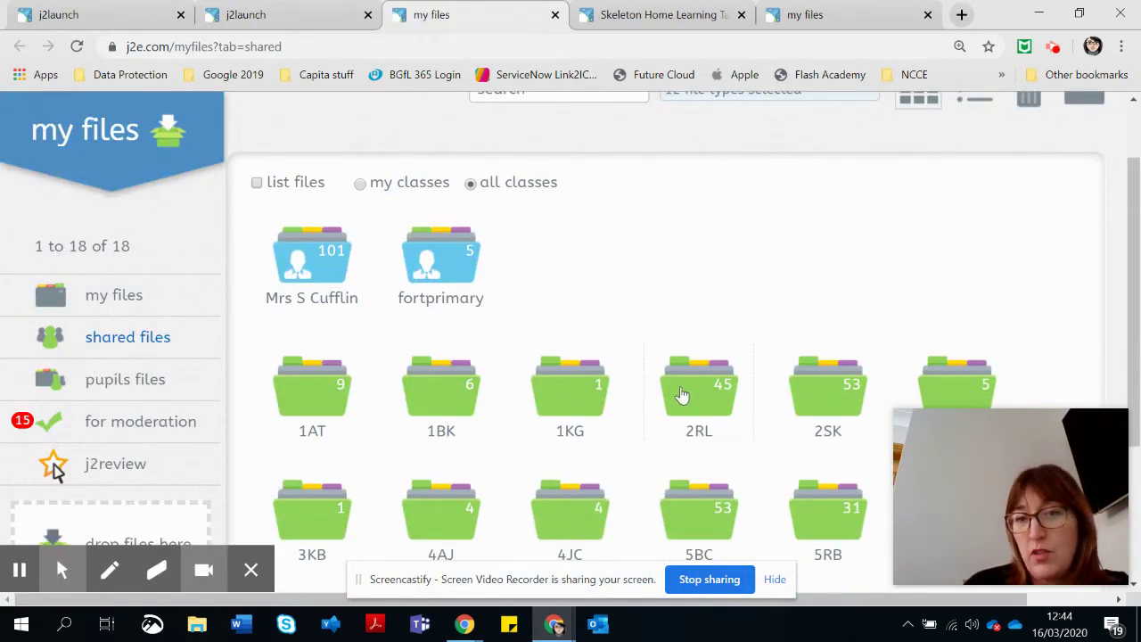
{"action": "scroll", "coordinate": [448, 366], "scroll_direction": "down", "scroll_amount": 2}
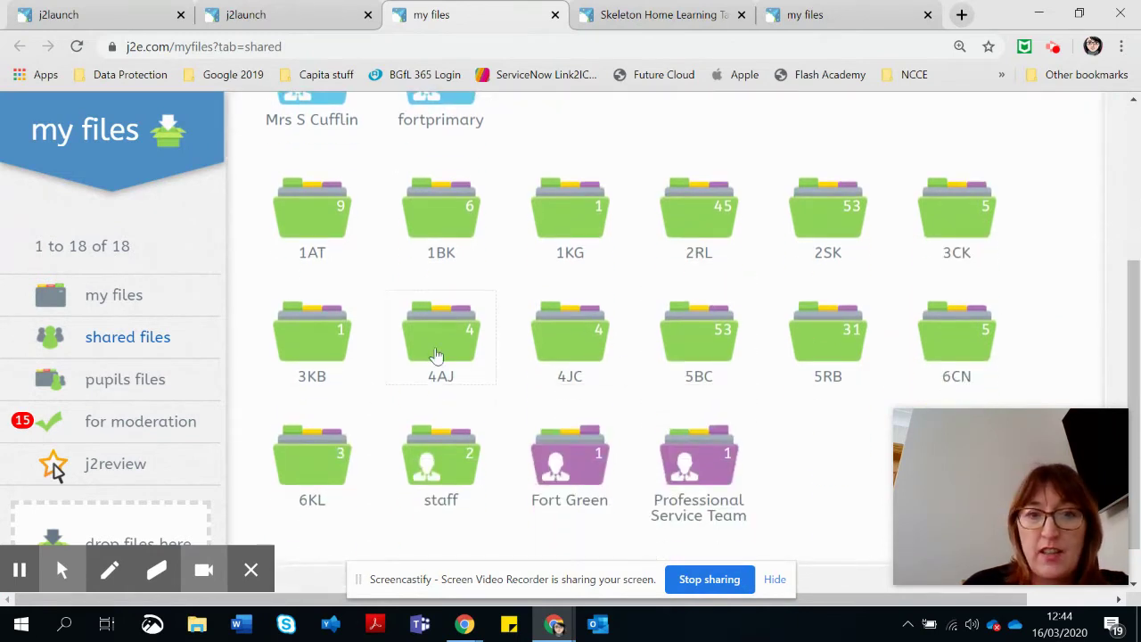
{"action": "left_click", "coordinate": [431, 341]}
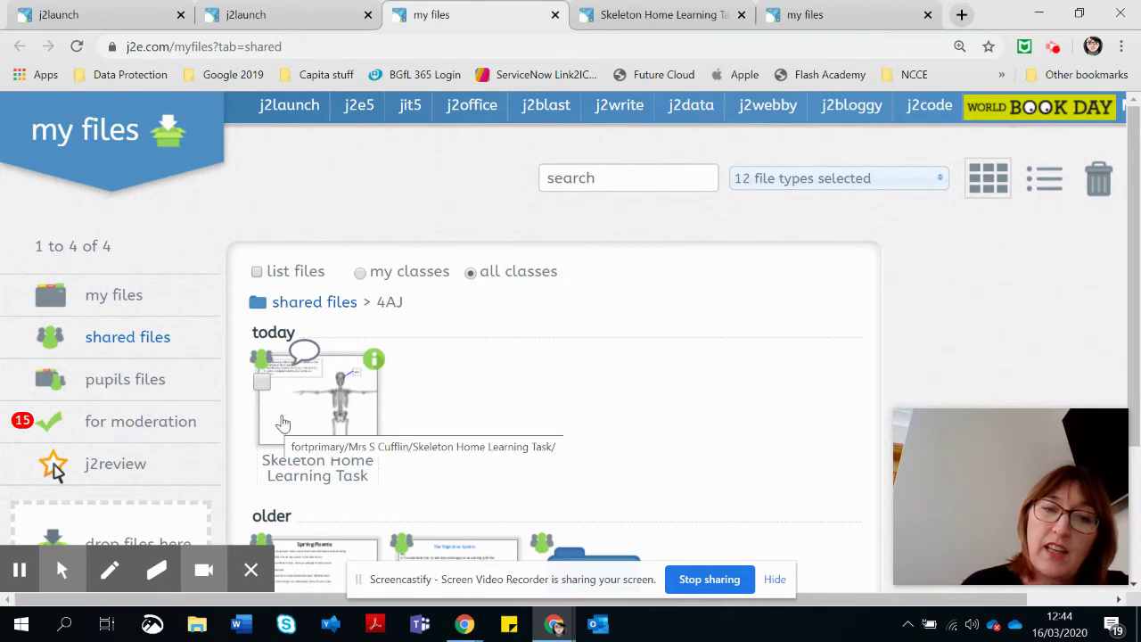
{"action": "left_click", "coordinate": [283, 422]}
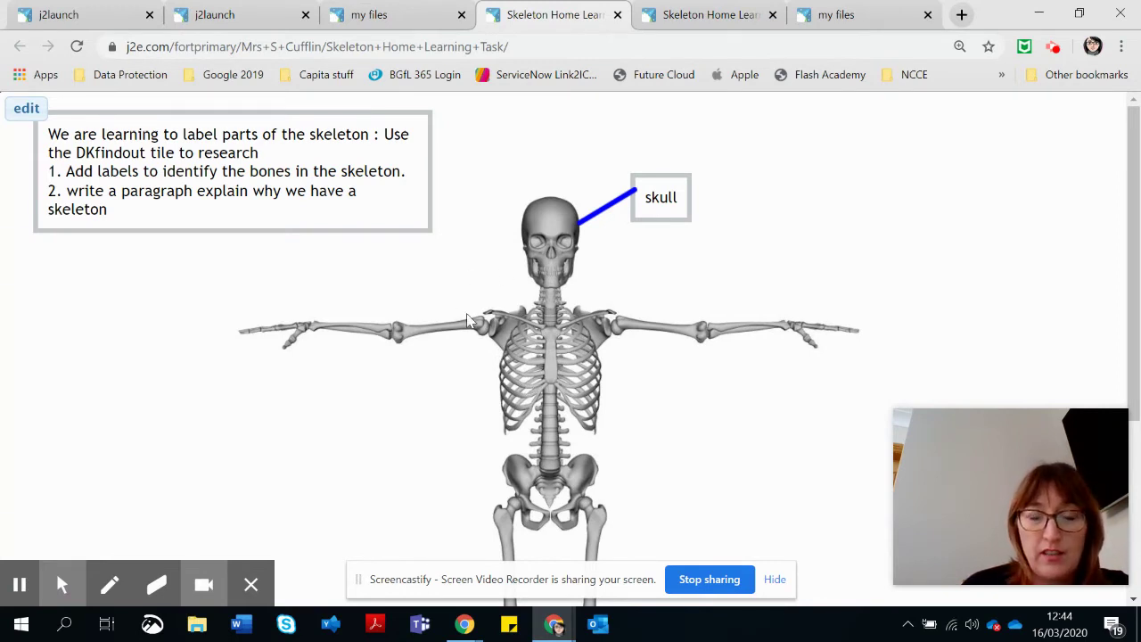
Close the worksheet, return to the launch page, and open the pupils' files area.
{"action": "left_click", "coordinate": [617, 14]}
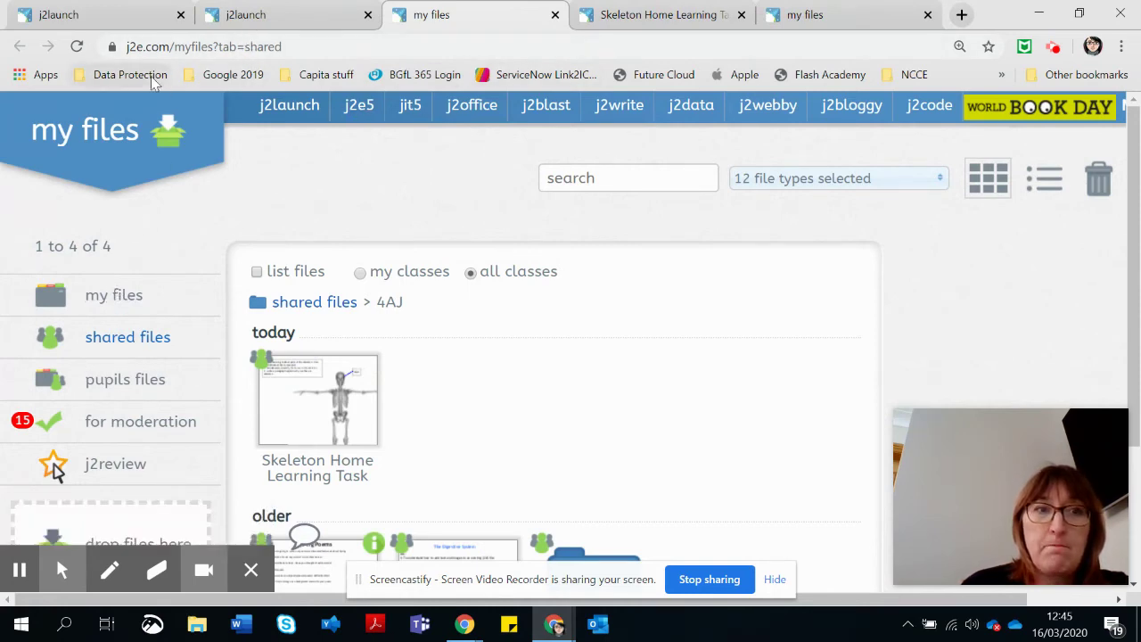
{"action": "left_click", "coordinate": [94, 18]}
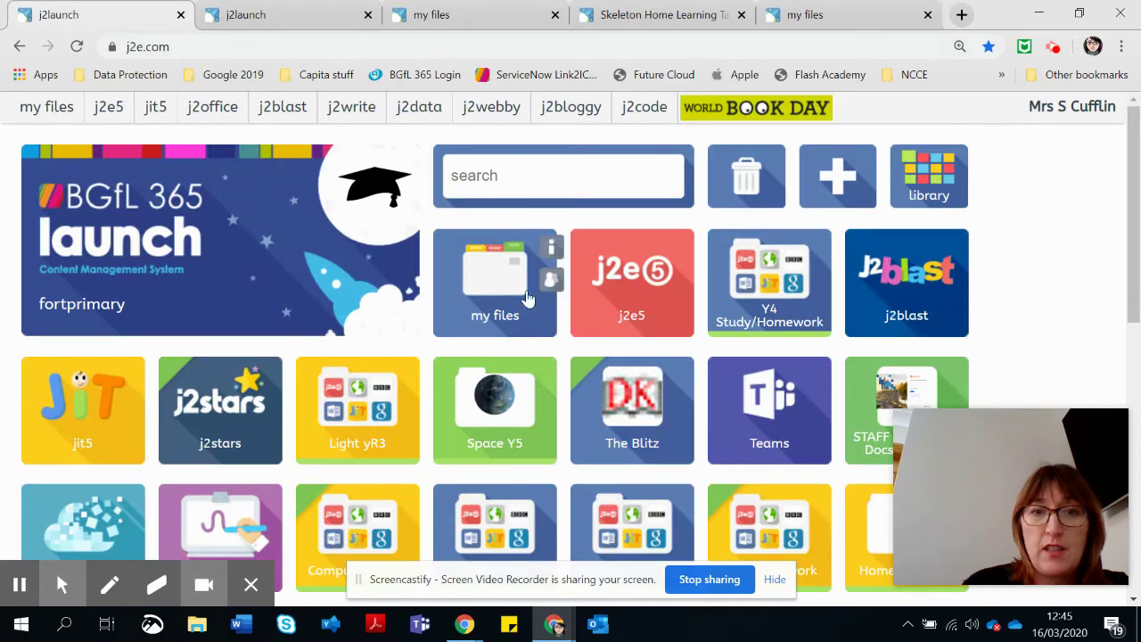
{"action": "left_click", "coordinate": [443, 17]}
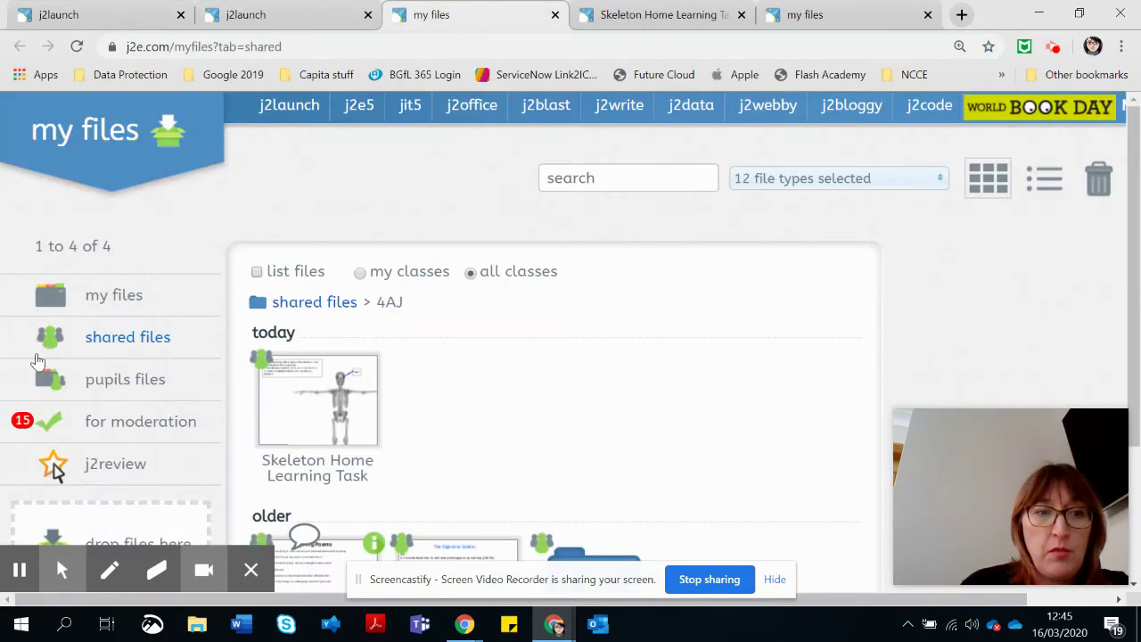
{"action": "left_click", "coordinate": [128, 391]}
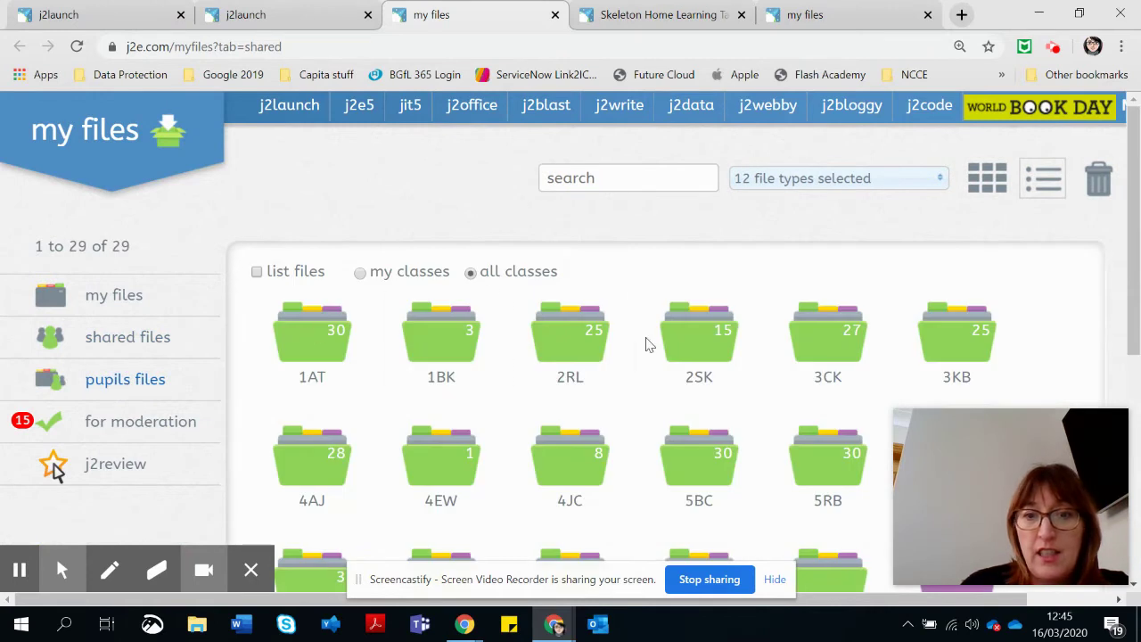
Open class 4JC, then the third pupil's folder listing their paint and animate files.
{"action": "scroll", "coordinate": [341, 235], "scroll_direction": "down", "scroll_amount": 2}
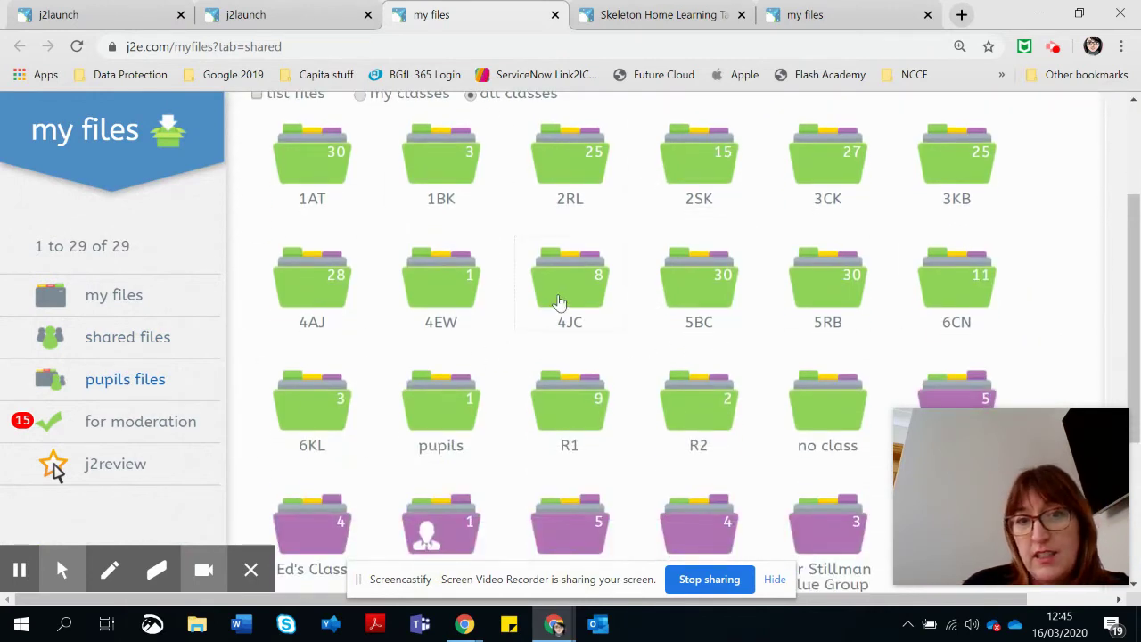
{"action": "left_click", "coordinate": [562, 267]}
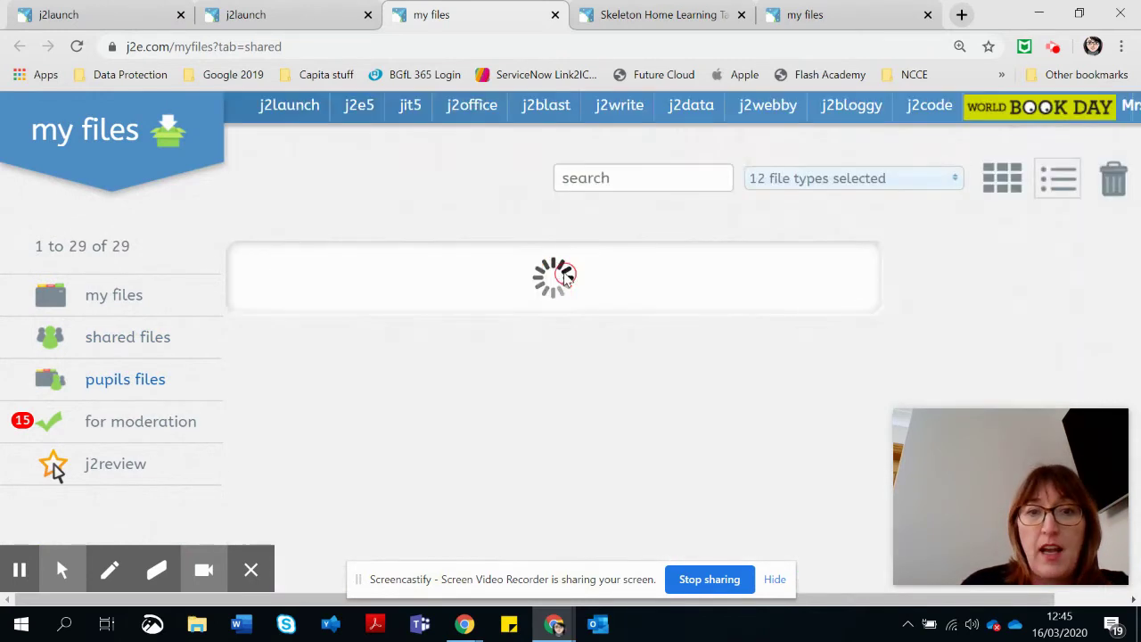
{"action": "scroll", "coordinate": [666, 364], "scroll_direction": "down", "scroll_amount": 1}
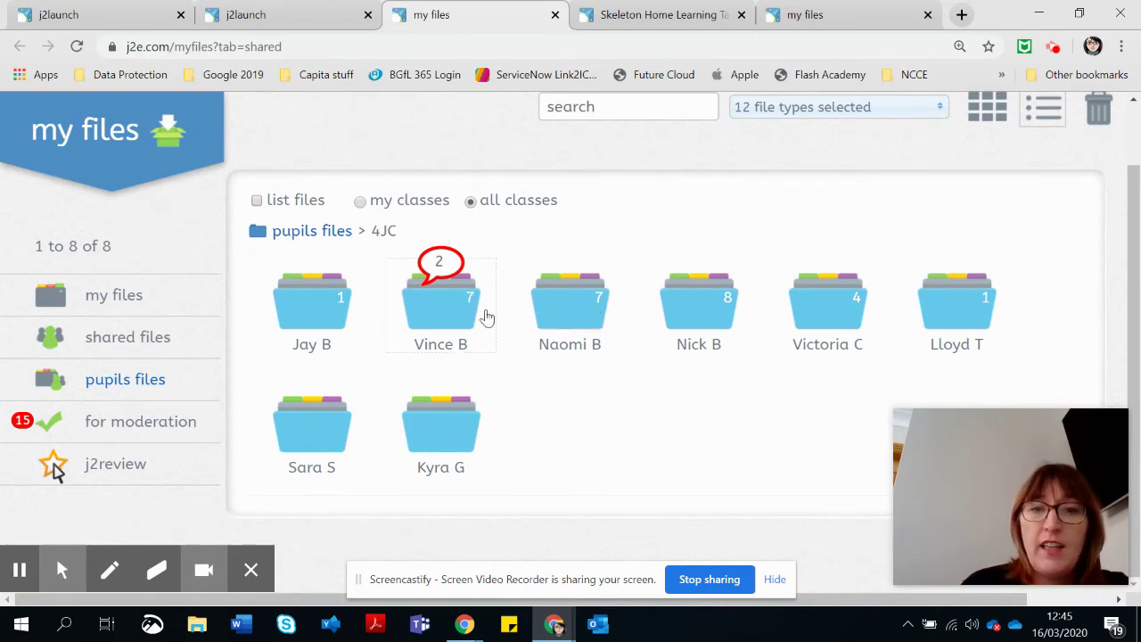
{"action": "left_click", "coordinate": [573, 307]}
{"action": "scroll", "coordinate": [571, 330], "scroll_direction": "down", "scroll_amount": 1}
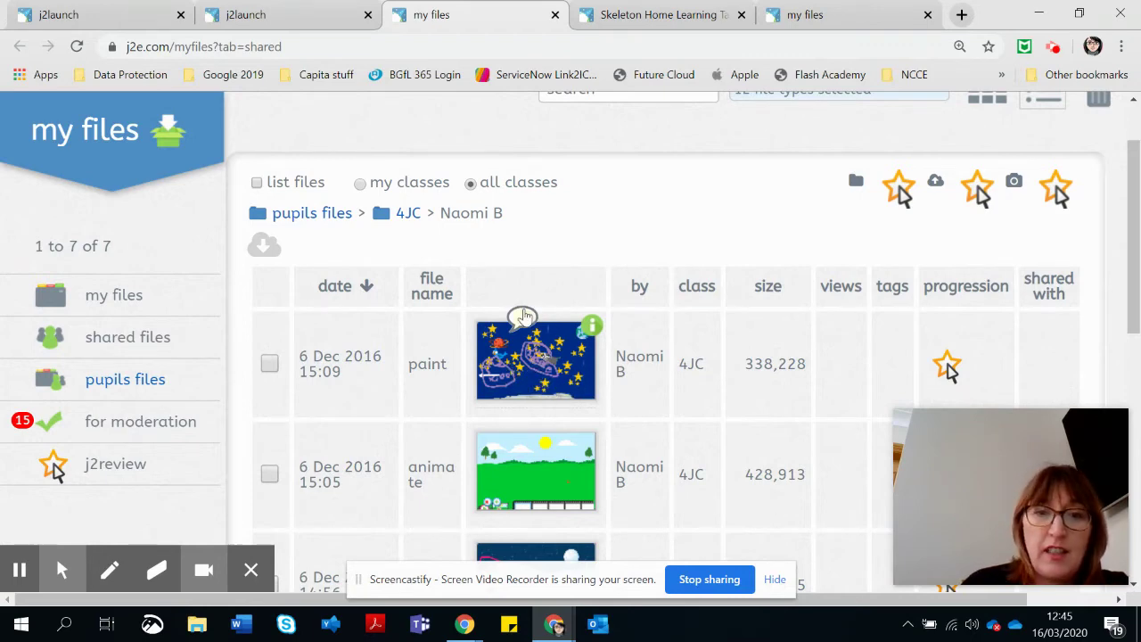
On the paint picture's conversation, clear the title and post 'Great use of colour and reseacrch.'.
{"action": "left_click", "coordinate": [523, 320]}
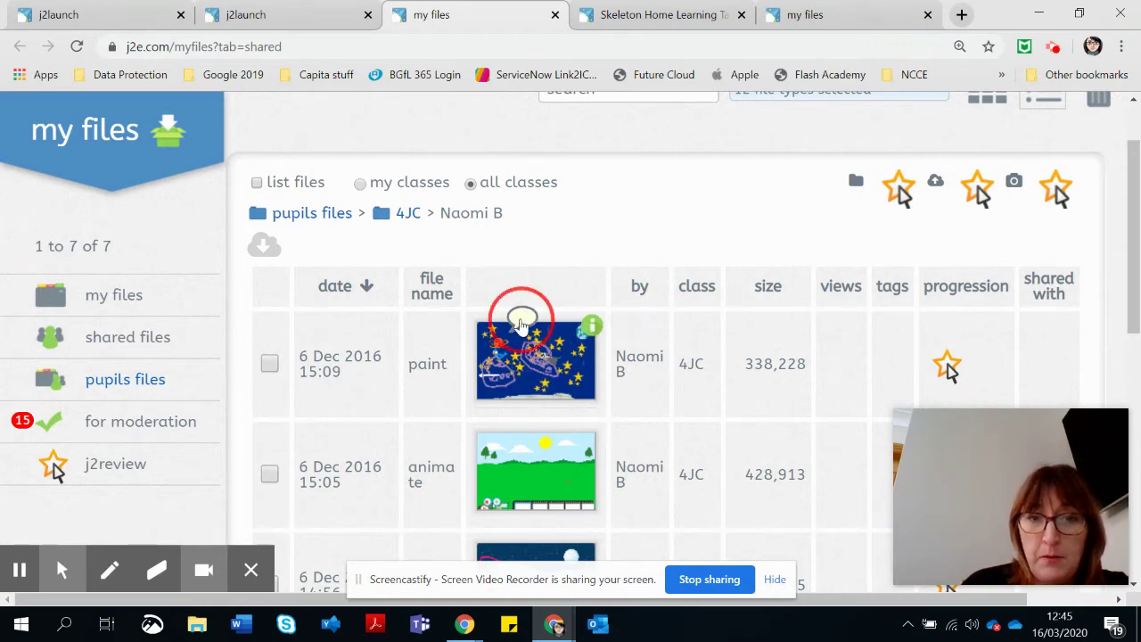
{"action": "left_click_drag", "start_coordinate": [802, 172], "coordinate": [565, 119]}
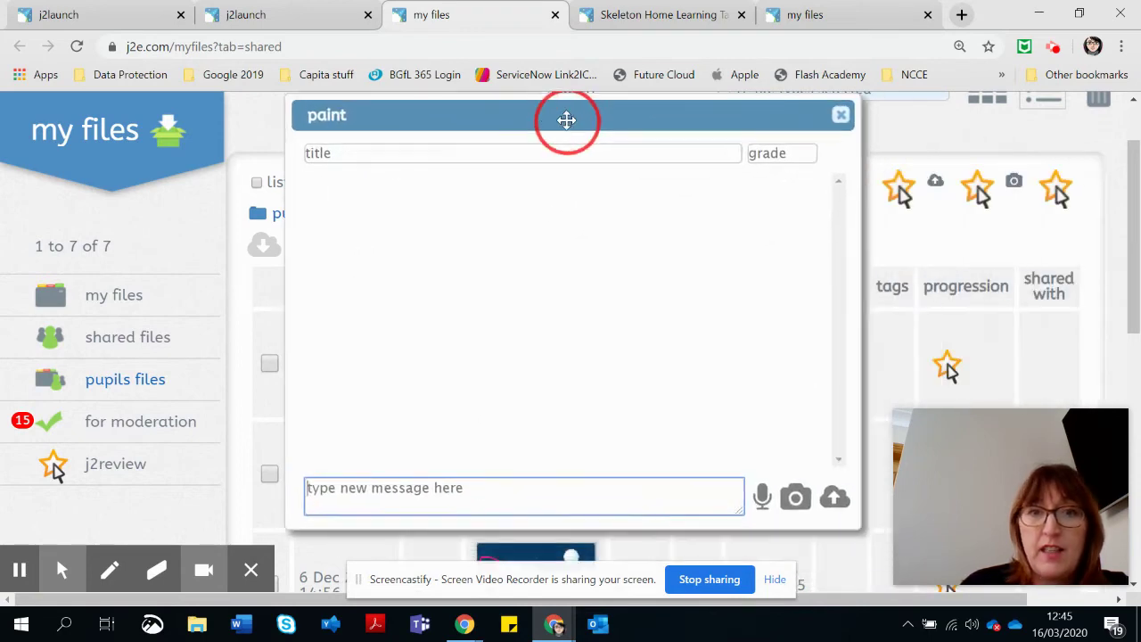
{"action": "left_click", "coordinate": [331, 155]}
{"action": "left_click", "coordinate": [334, 155]}
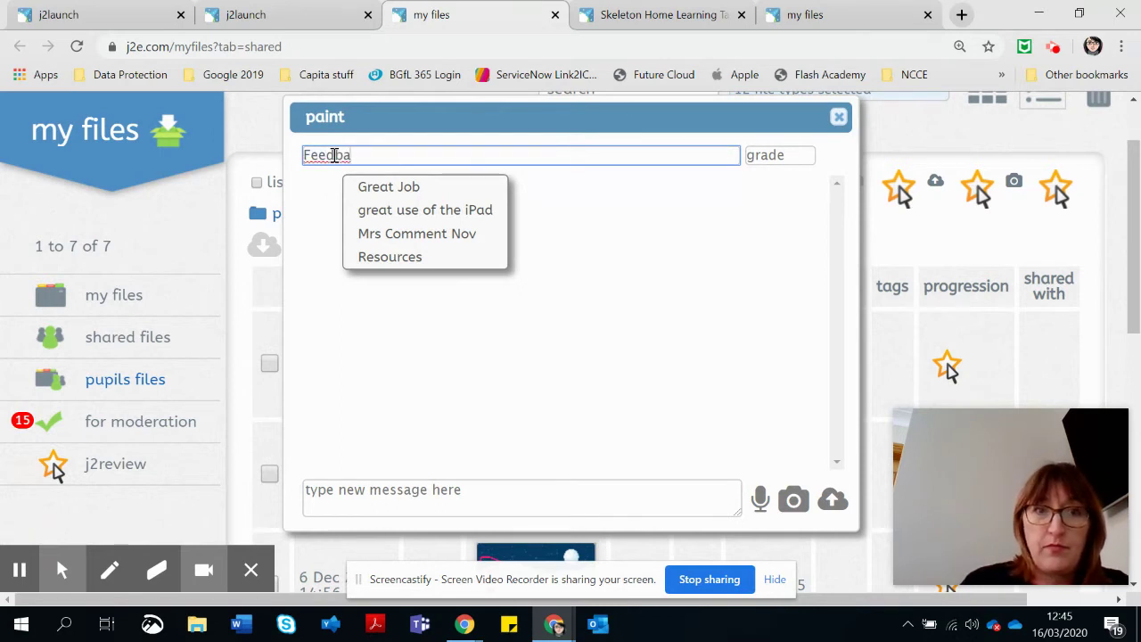
{"action": "key", "text": "BackSpace"}
{"action": "key", "text": "BackSpace"}
{"action": "key", "text": "BackSpace"}
{"action": "key", "text": "BackSpace"}
{"action": "key", "text": "BackSpace"}
{"action": "key", "text": "BackSpace"}
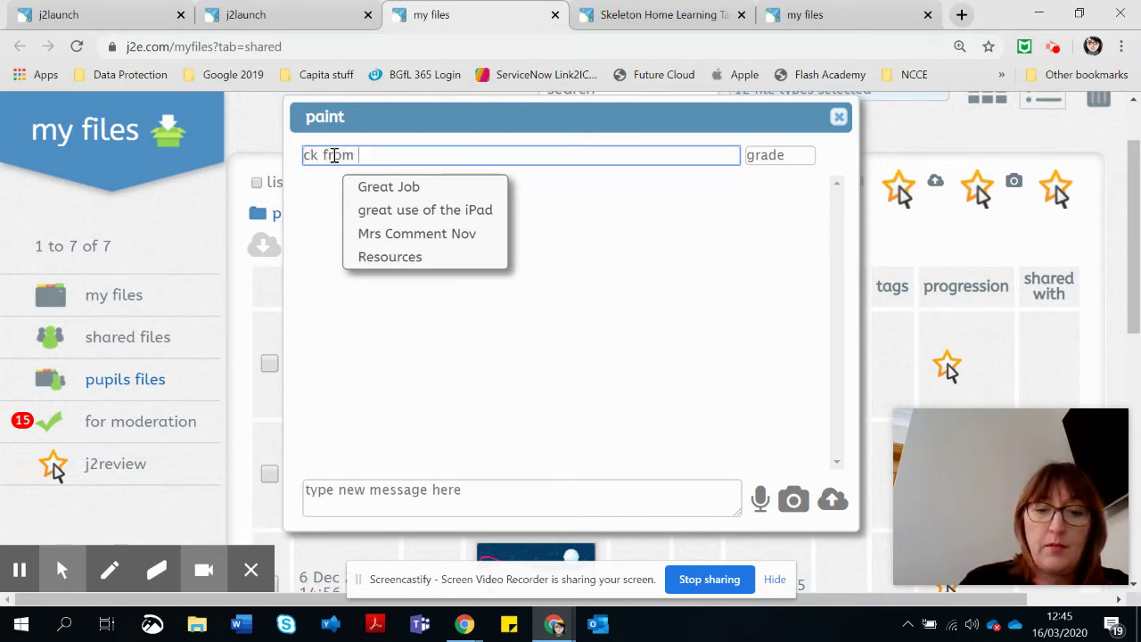
{"action": "key", "text": "BackSpace"}
{"action": "key", "text": "BackSpace"}
{"action": "key", "text": "BackSpace"}
{"action": "key", "text": "BackSpace"}
{"action": "key", "text": "BackSpace"}
{"action": "key", "text": "BackSpace"}
{"action": "key", "text": "BackSpace"}
{"action": "key", "text": "BackSpace"}
{"action": "key", "text": "BackSpace"}
{"action": "key", "text": "BackSpace"}
{"action": "key", "text": "BackSpace"}
{"action": "key", "text": "BackSpace"}
{"action": "key", "text": "BackSpace"}
{"action": "key", "text": "BackSpace"}
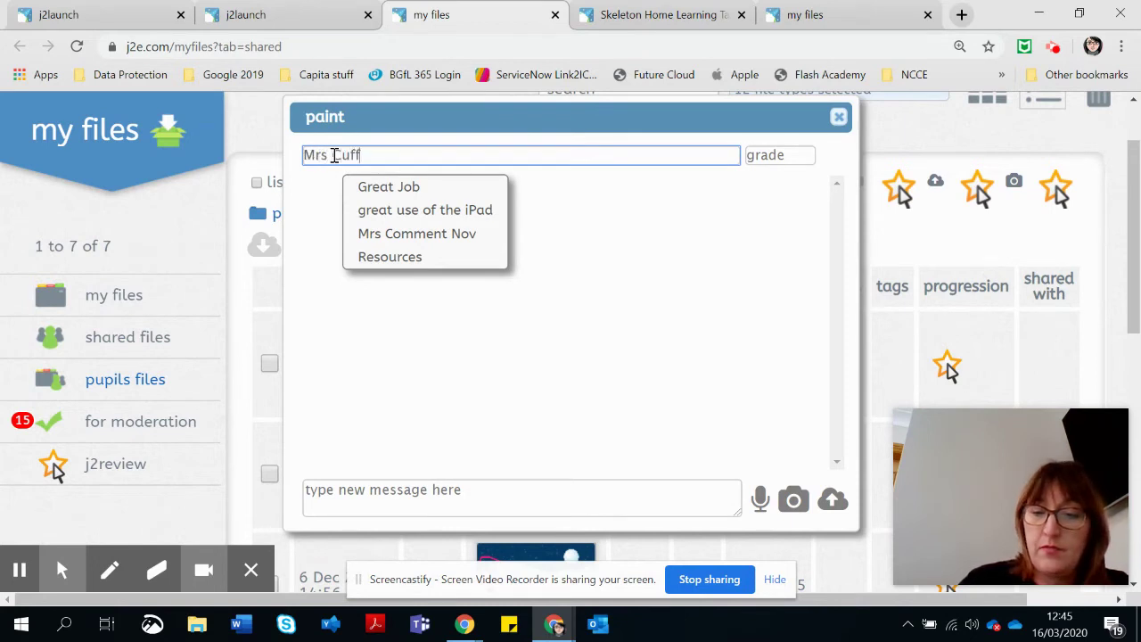
{"action": "key", "text": "BackSpace"}
{"action": "key", "text": "BackSpace"}
{"action": "key", "text": "BackSpace"}
{"action": "key", "text": "BackSpace"}
{"action": "key", "text": "BackSpace"}
{"action": "key", "text": "BackSpace"}
{"action": "key", "text": "BackSpace"}
{"action": "key", "text": "BackSpace"}
{"action": "key", "text": "BackSpace"}
{"action": "key", "text": "BackSpace"}
{"action": "key", "text": "BackSpace"}
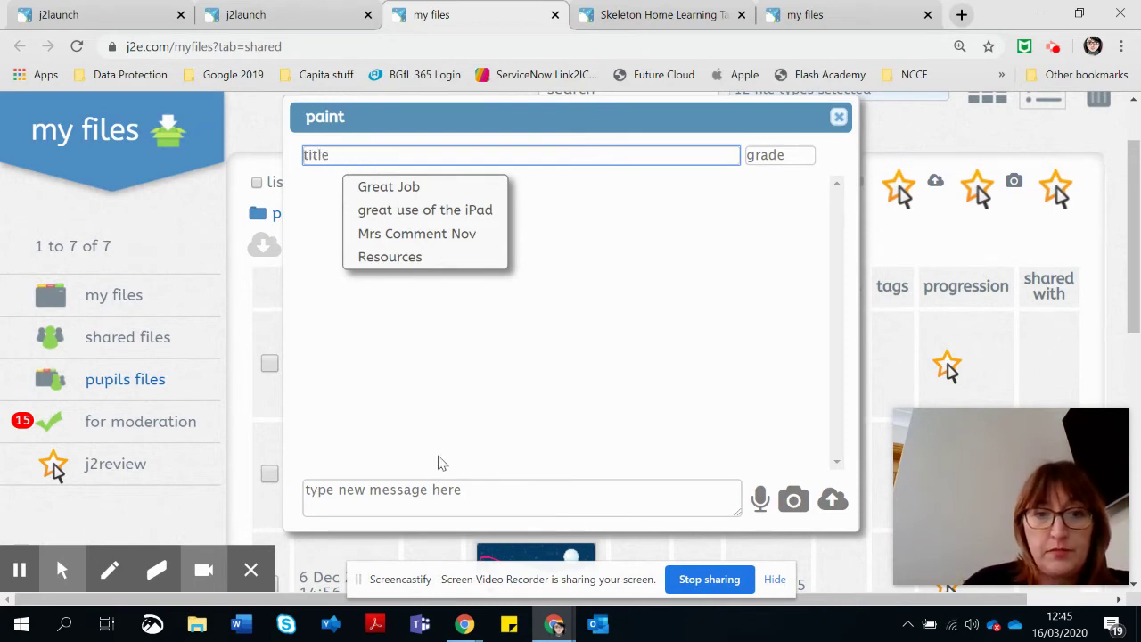
{"action": "left_click", "coordinate": [440, 490]}
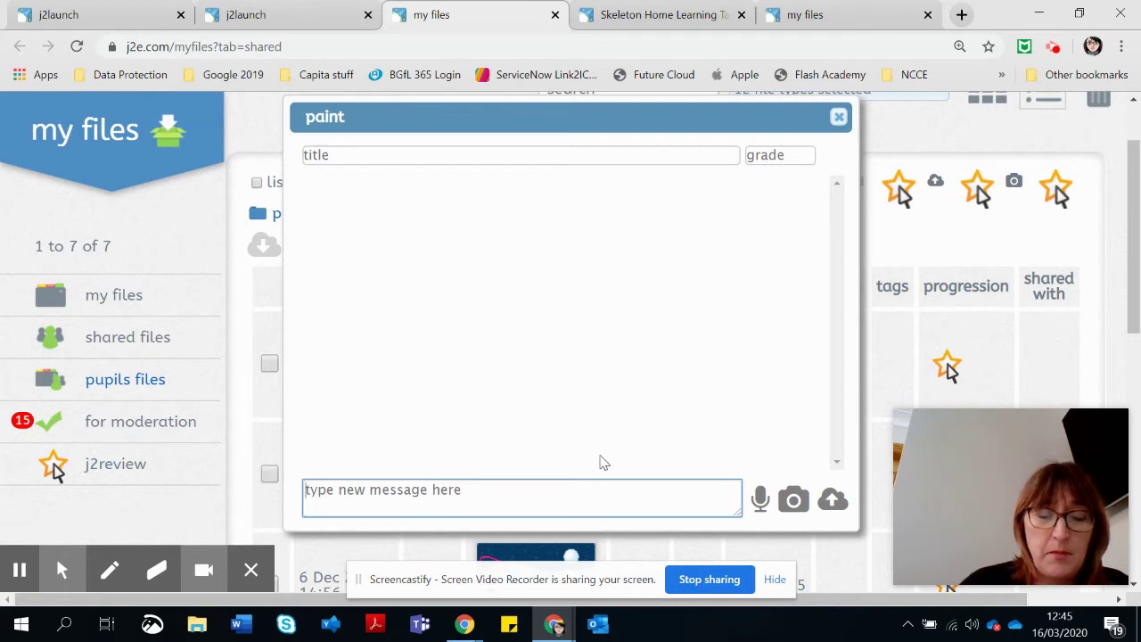
{"action": "type", "text": "Gr"}
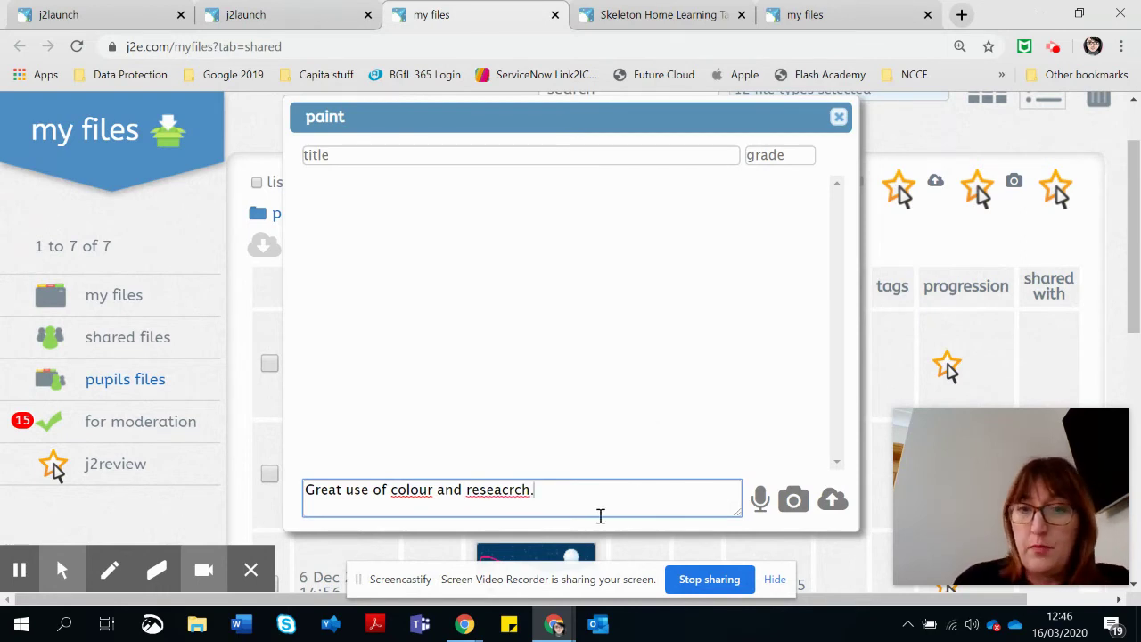
{"action": "key", "text": "Return"}
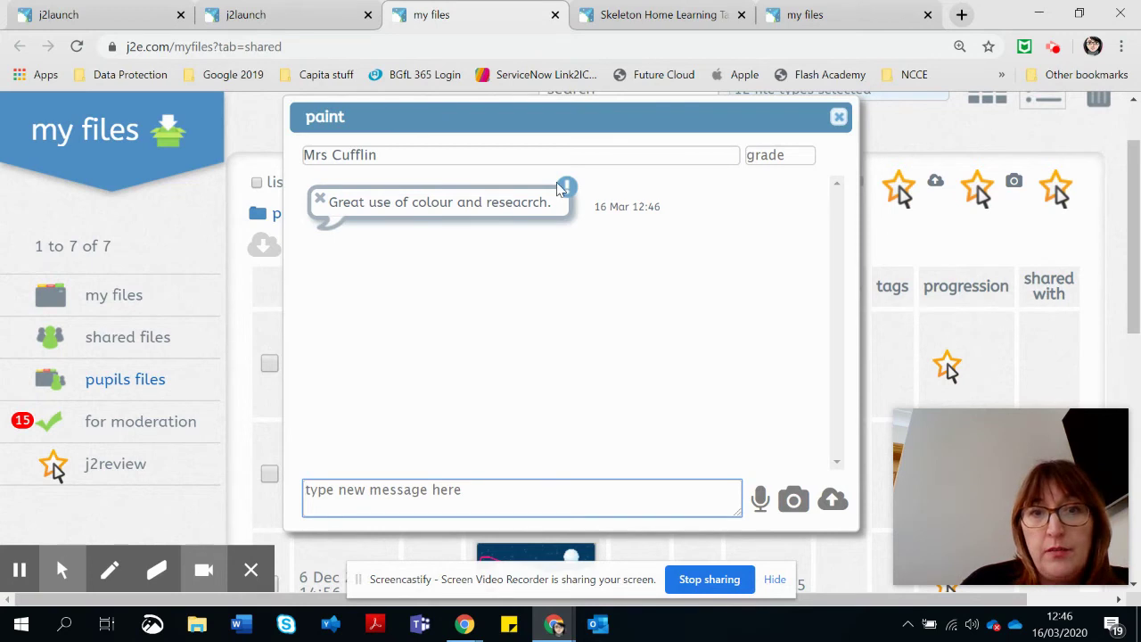
Record a spoken feedback message and attach it to the paint picture's conversation.
{"action": "left_click", "coordinate": [760, 499]}
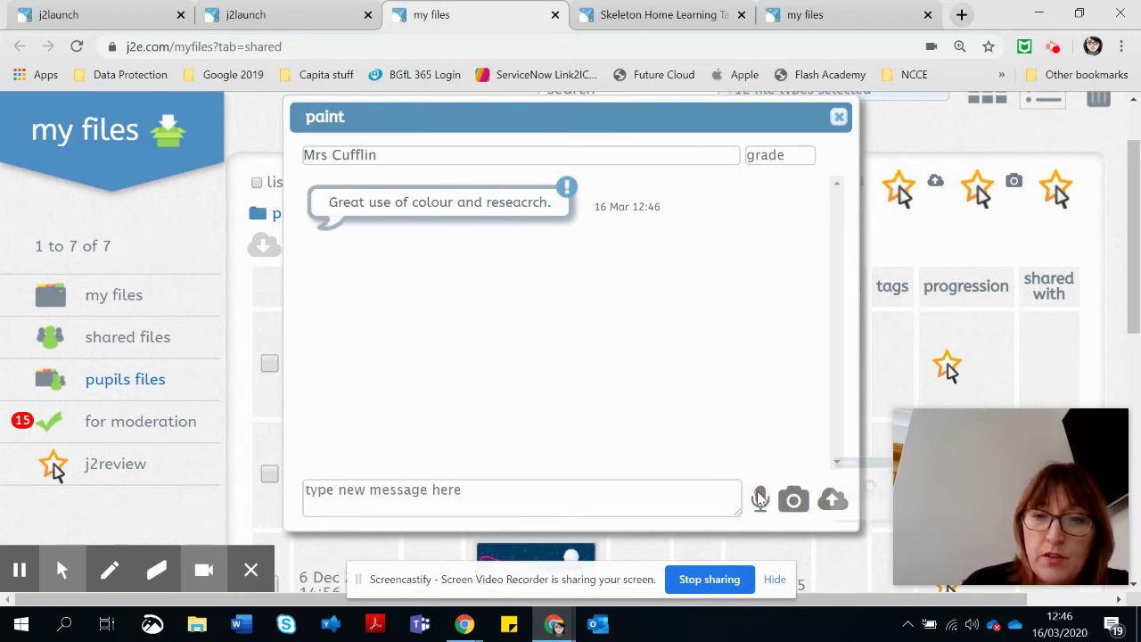
{"action": "left_click_drag", "start_coordinate": [841, 414], "coordinate": [593, 311]}
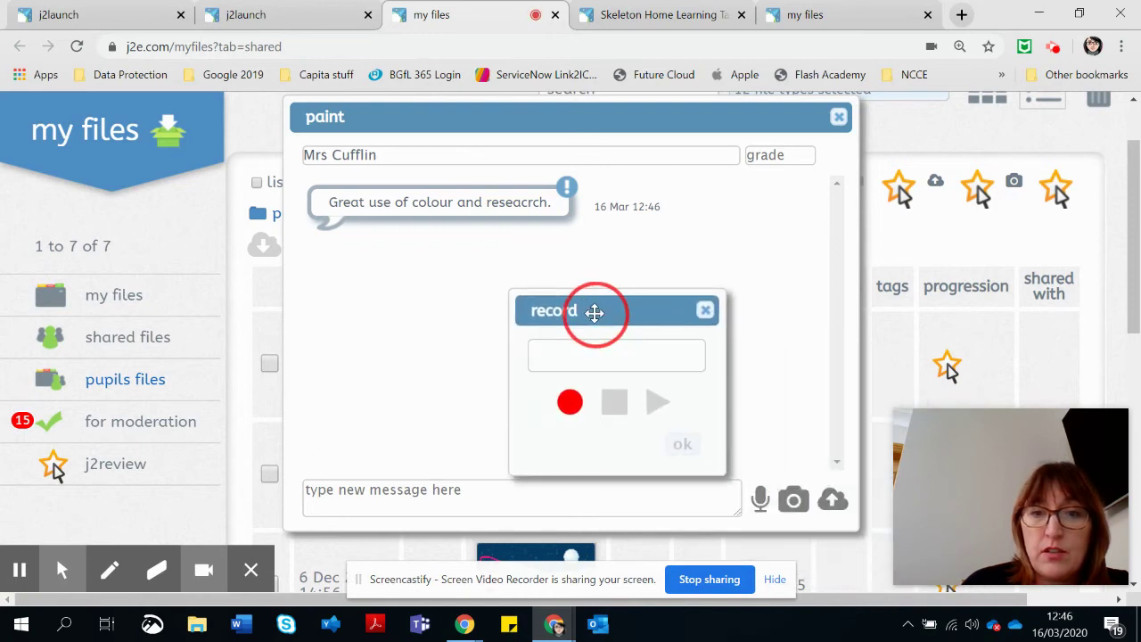
{"action": "left_click", "coordinate": [569, 403]}
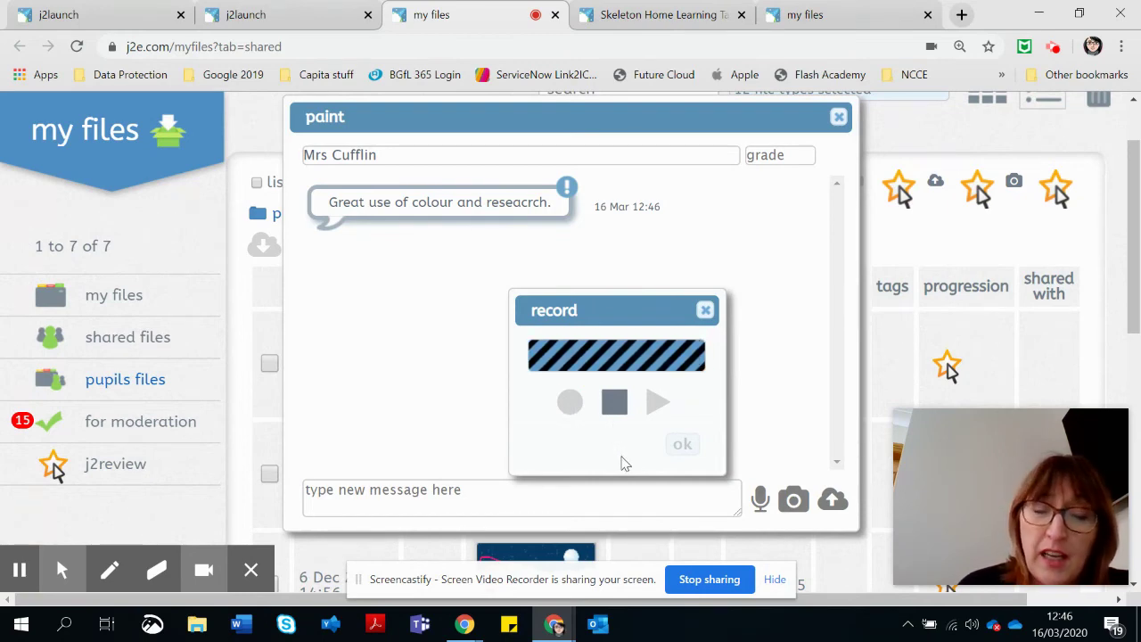
{"action": "left_click", "coordinate": [617, 405]}
{"action": "left_click", "coordinate": [682, 446]}
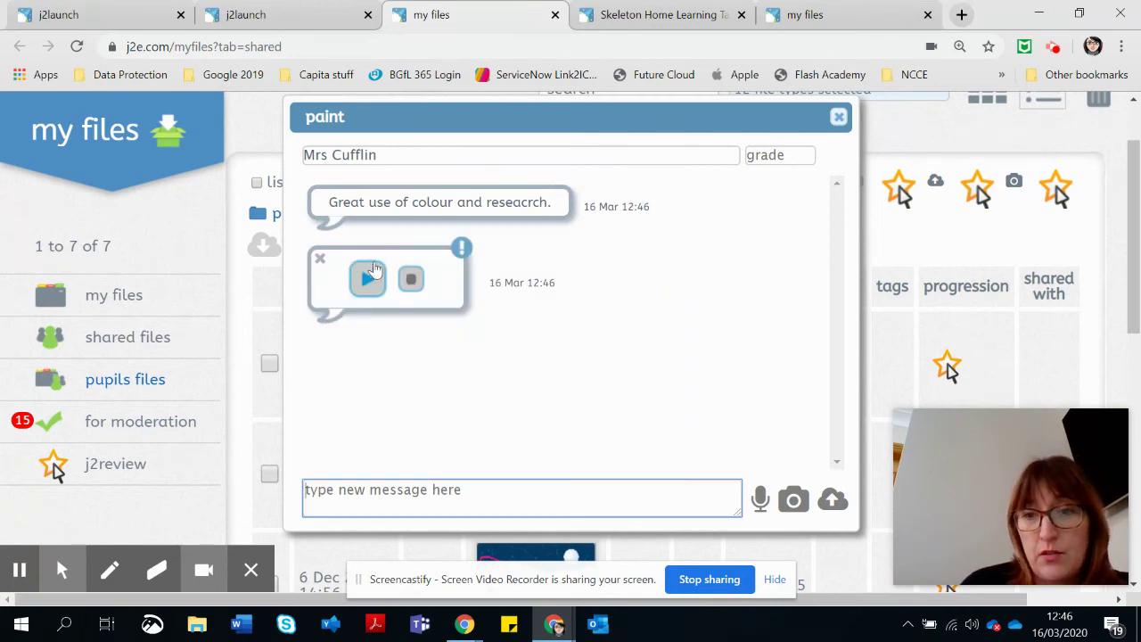
{"action": "left_click", "coordinate": [838, 117]}
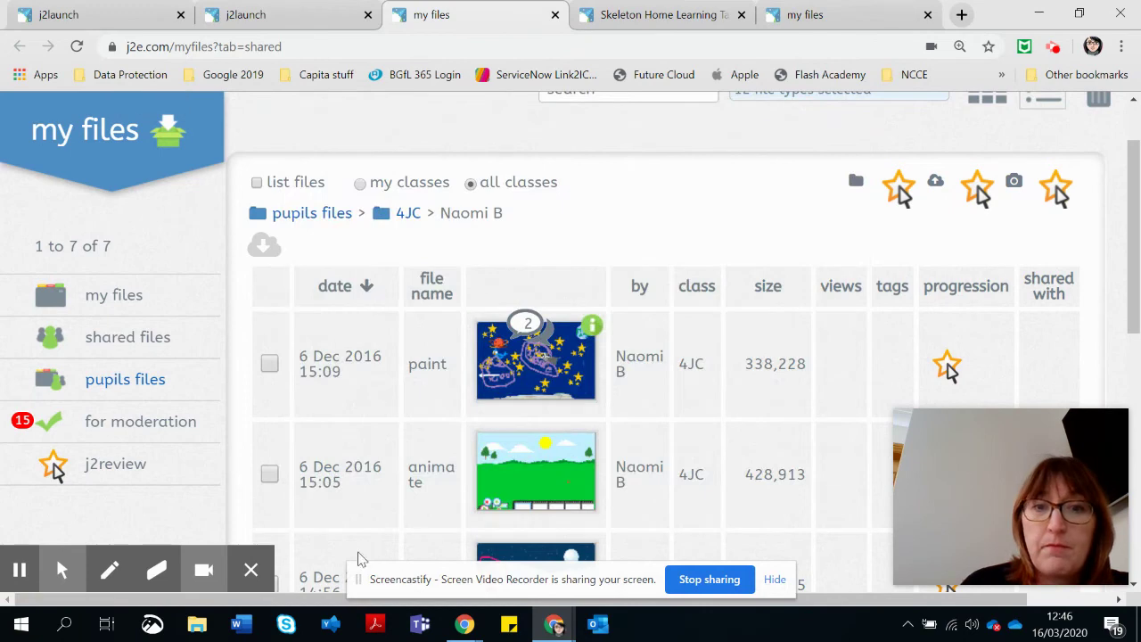
Back in 4JC, open the two-comment pupil folder and its Digestive System EJ AND ME conversation.
{"action": "left_click", "coordinate": [408, 214]}
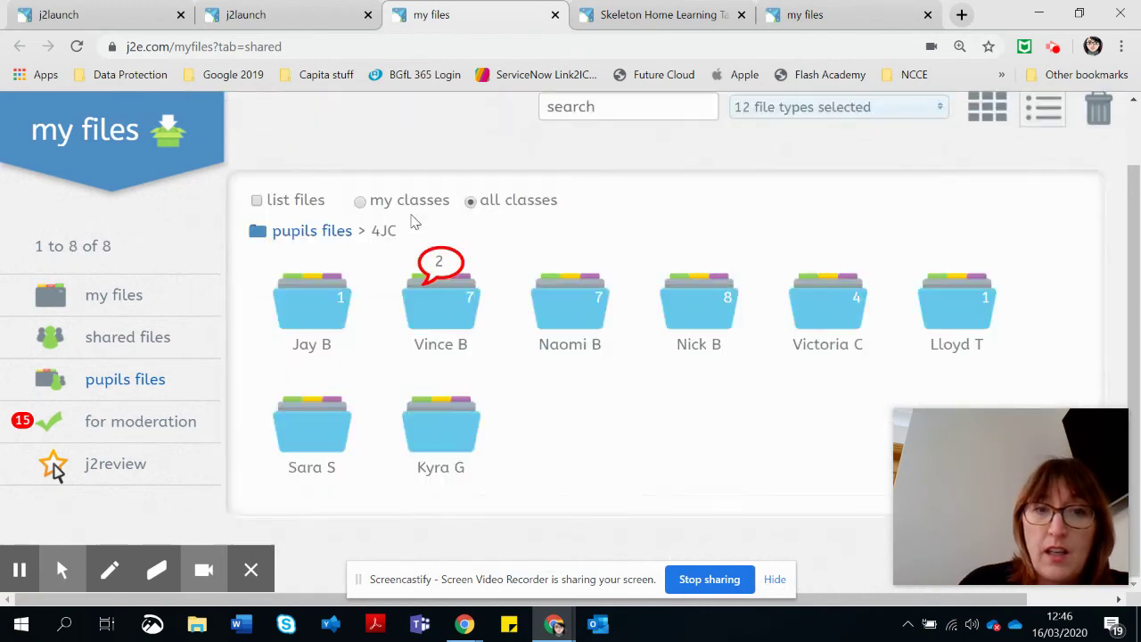
{"action": "left_click", "coordinate": [451, 271]}
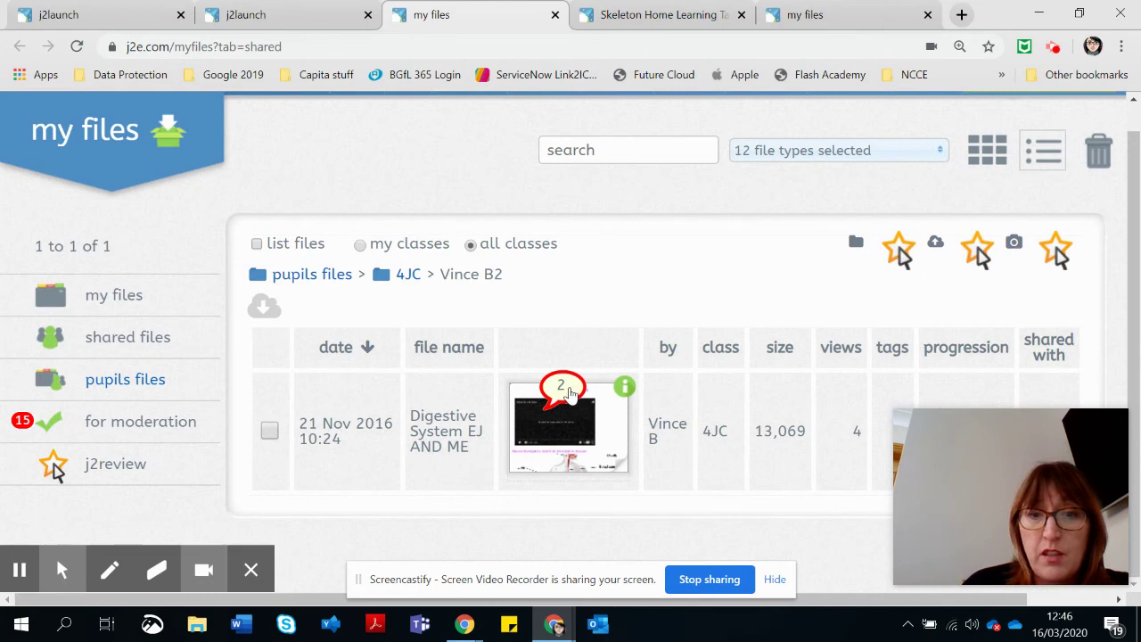
{"action": "left_click", "coordinate": [570, 392]}
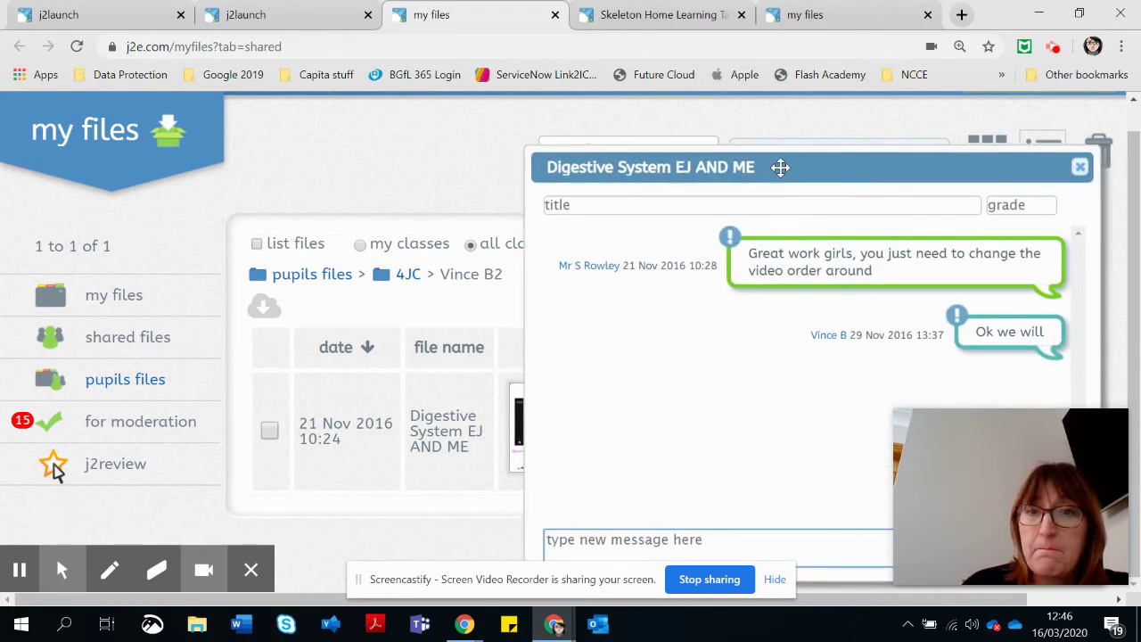
Move the Digestive System EJ AND ME conversation fully into view to read the earlier messages.
{"action": "left_click_drag", "start_coordinate": [780, 166], "coordinate": [622, 132]}
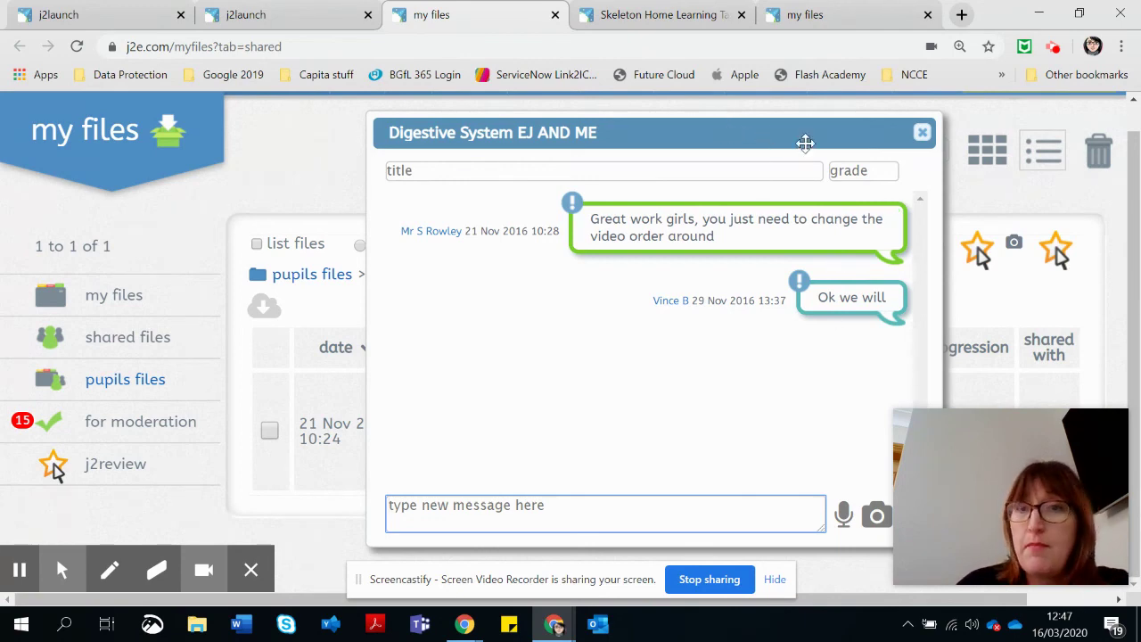
{"action": "left_click_drag", "start_coordinate": [805, 143], "coordinate": [769, 119]}
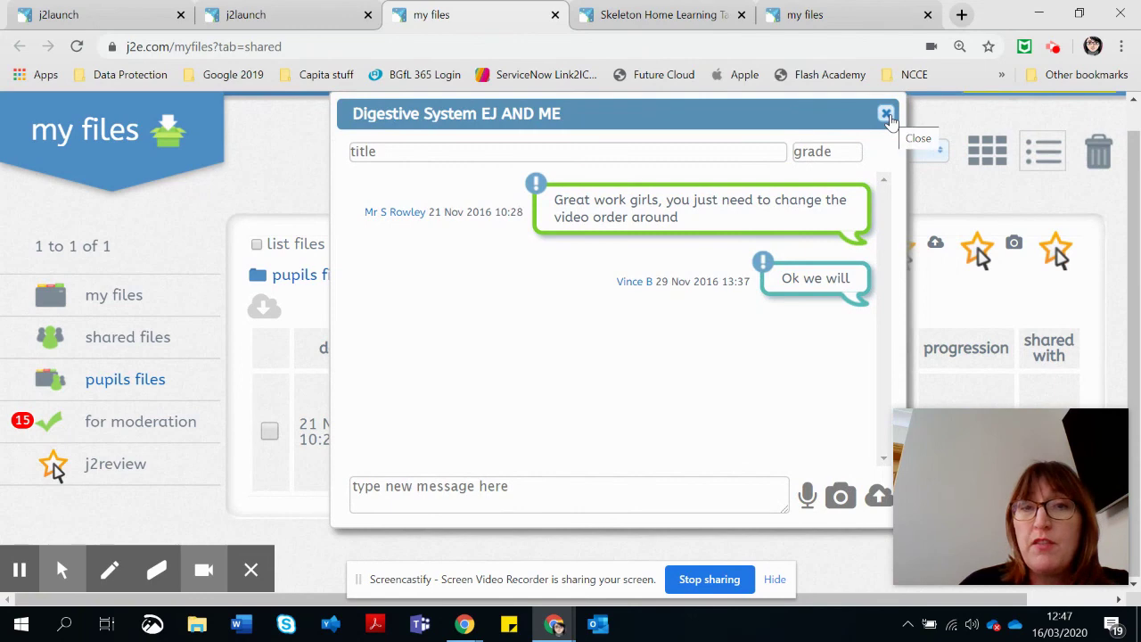